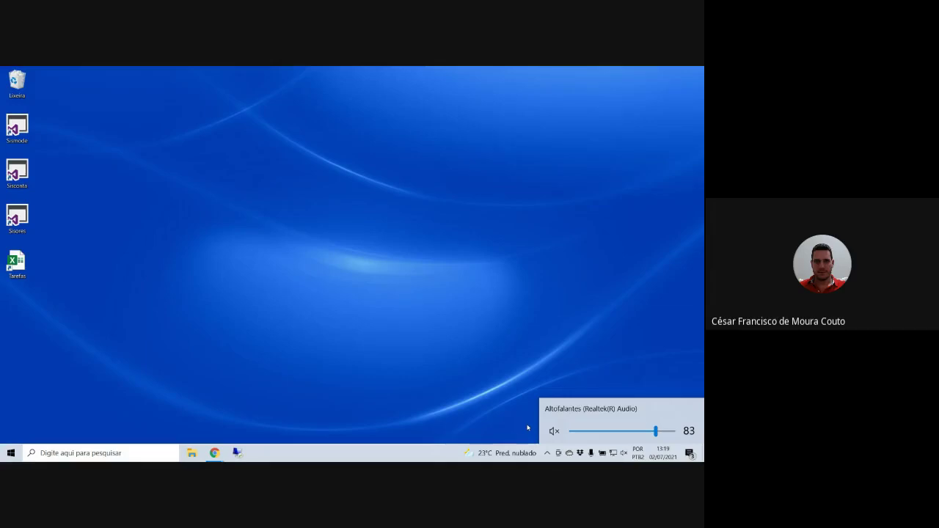
# - Launch Oracle VM VirtualBox from Windows search and dismiss the new-version notice
pyautogui.click(129, 453)
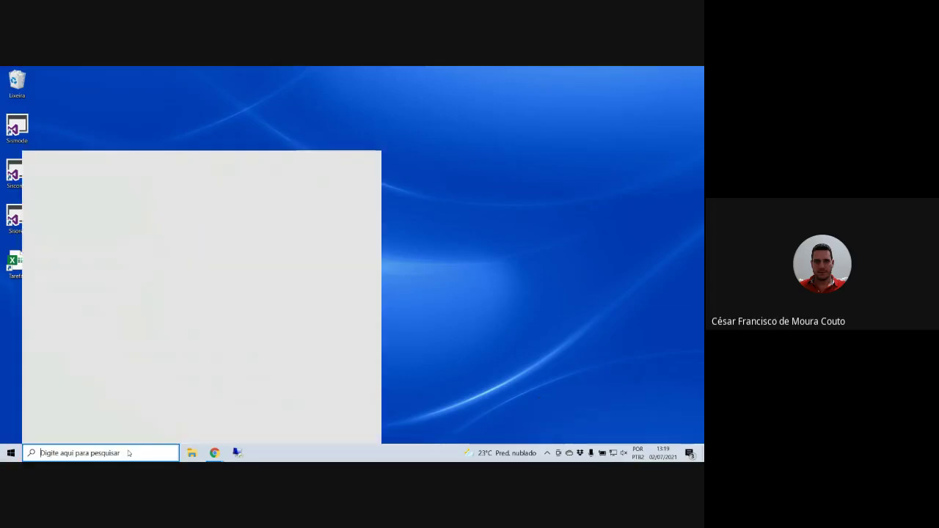
pyautogui.write('v')
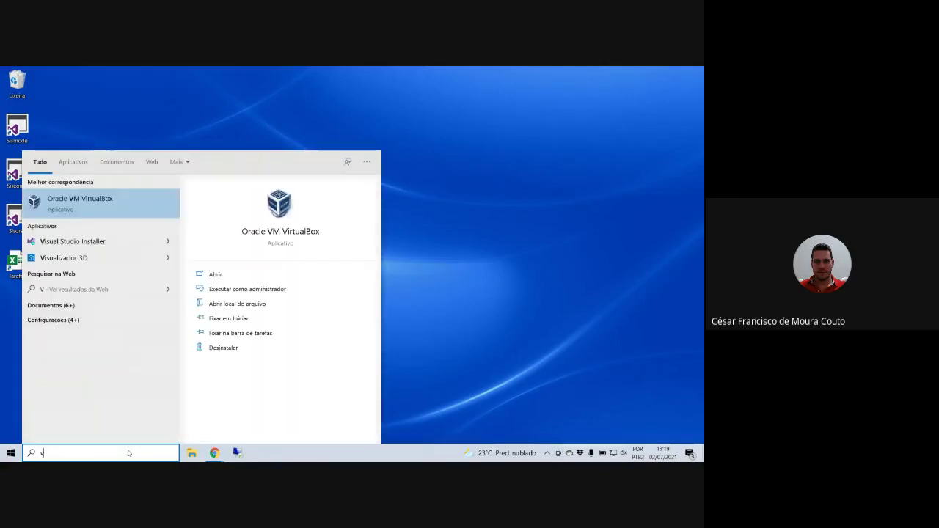
pyautogui.press('Return')
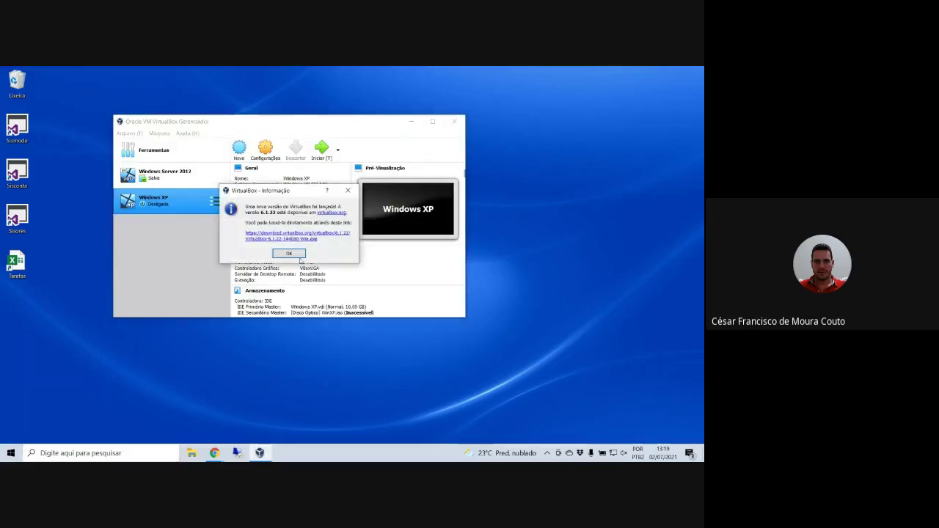
pyautogui.click(293, 254)
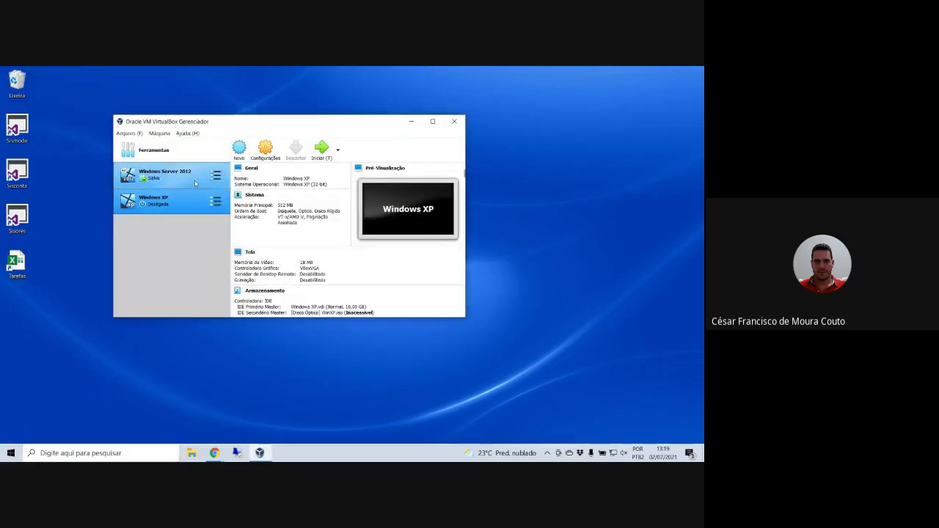
# - Start the Windows Server 2012 machine, clear its info bars and minimize its window
pyautogui.click(195, 184)
pyautogui.click(321, 149)
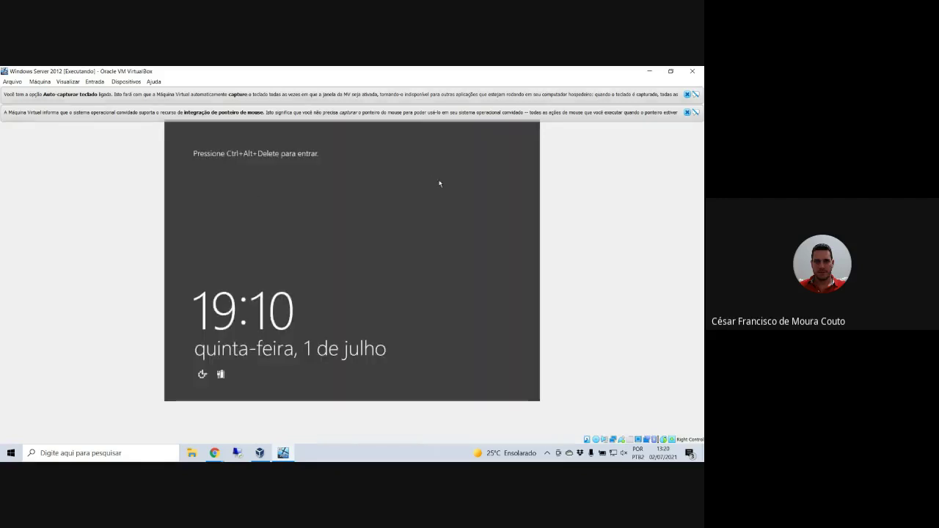
pyautogui.click(687, 113)
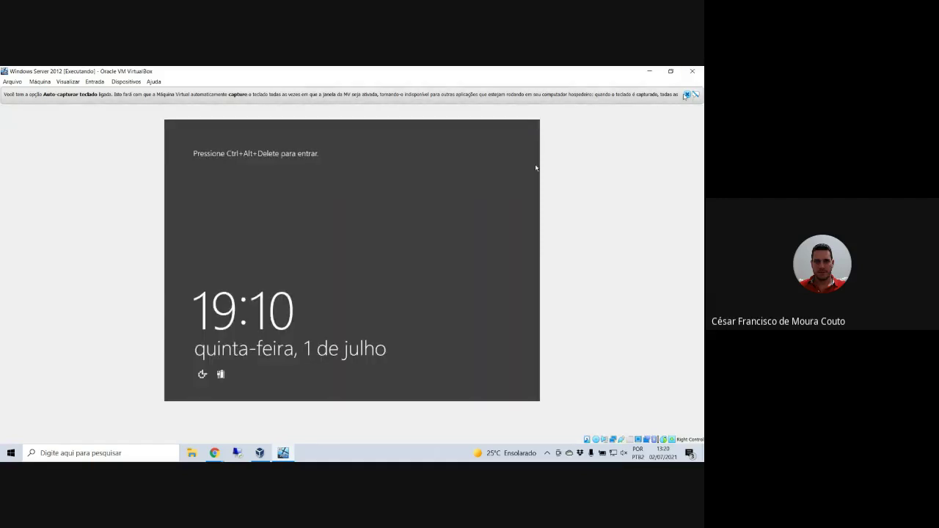
pyautogui.click(694, 95)
pyautogui.click(649, 71)
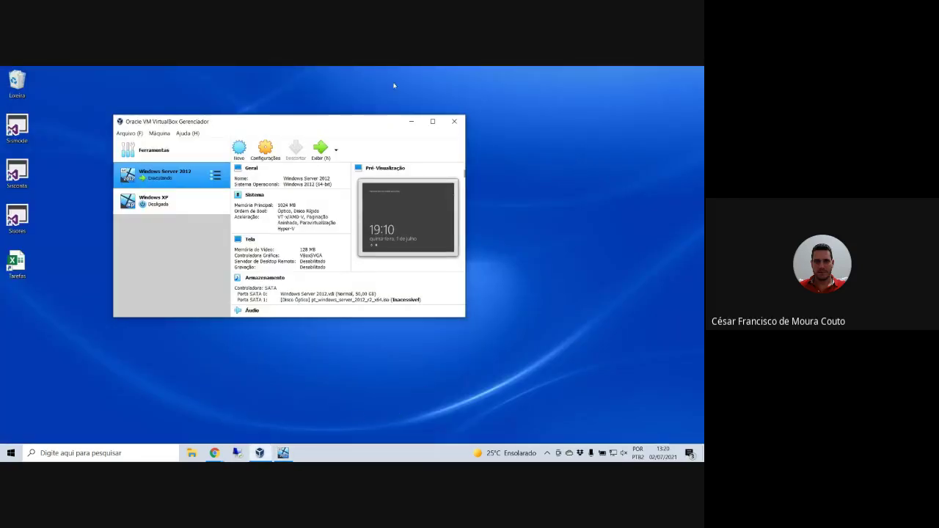
# - Connect by Remote Desktop to 192.168.0.21 and open Server Manager's Ferramentas menu
pyautogui.click(239, 453)
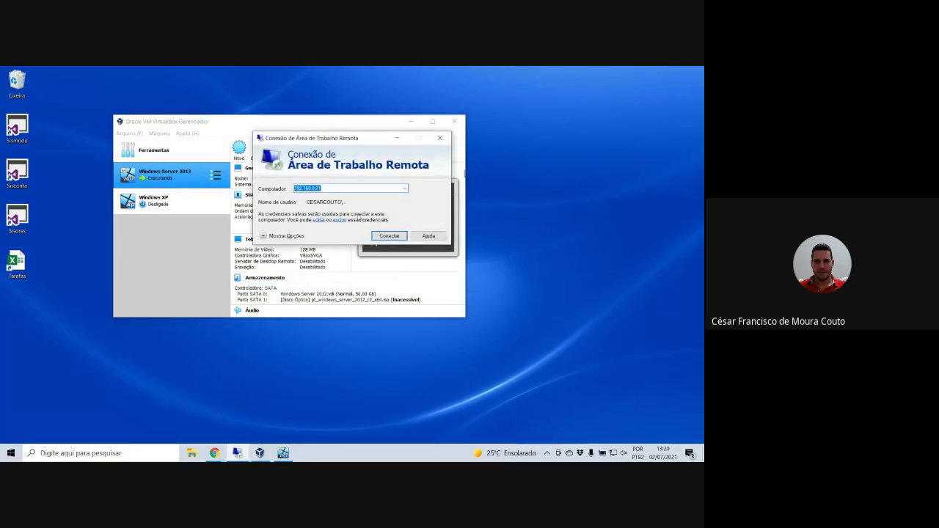
pyautogui.click(389, 236)
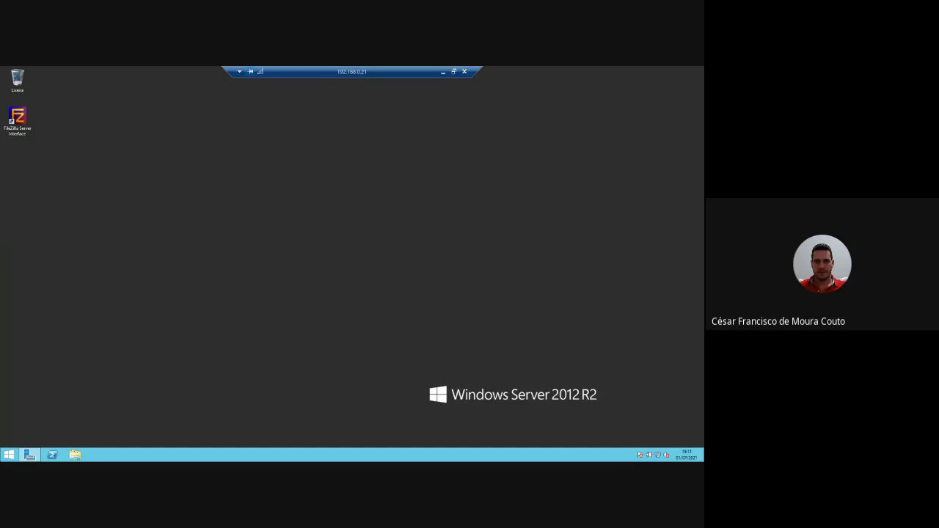
pyautogui.click(26, 455)
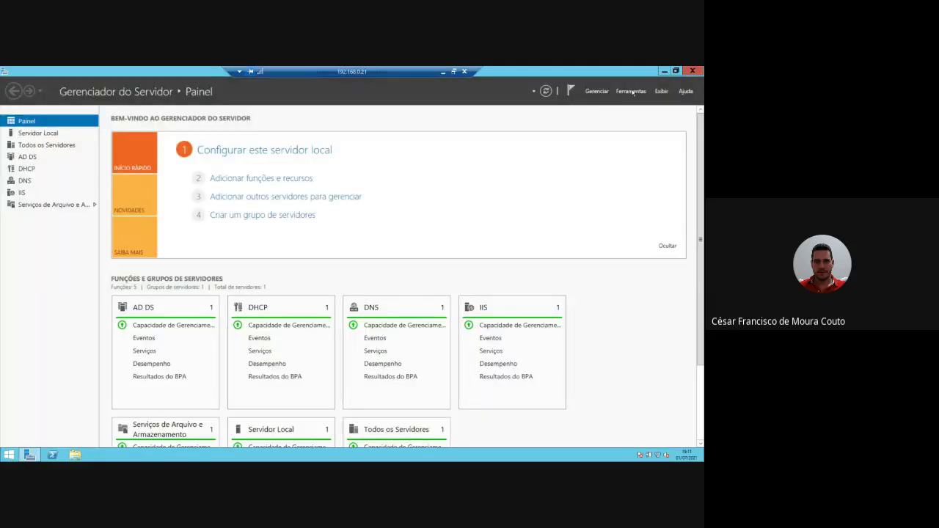
pyautogui.click(631, 91)
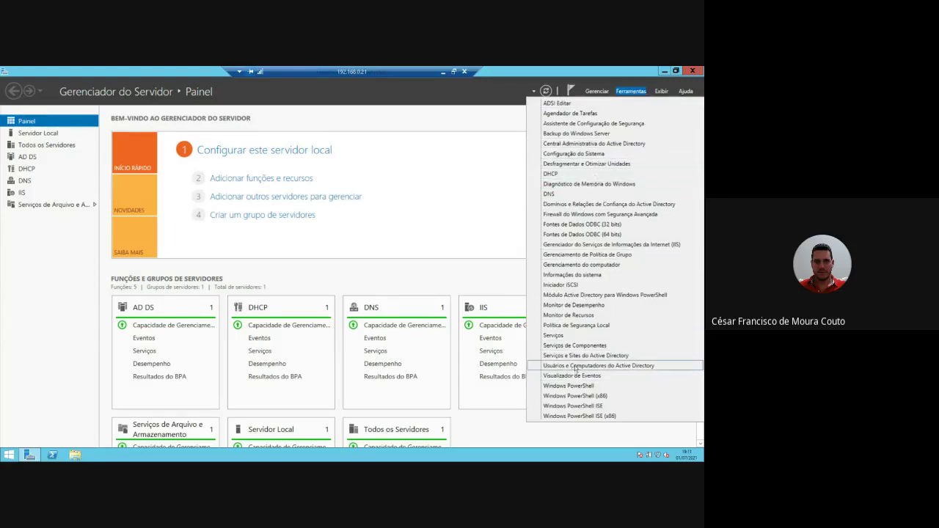
# - Open Active Directory Users and Computers, view the empty Computers container, then minimize the session
pyautogui.click(575, 368)
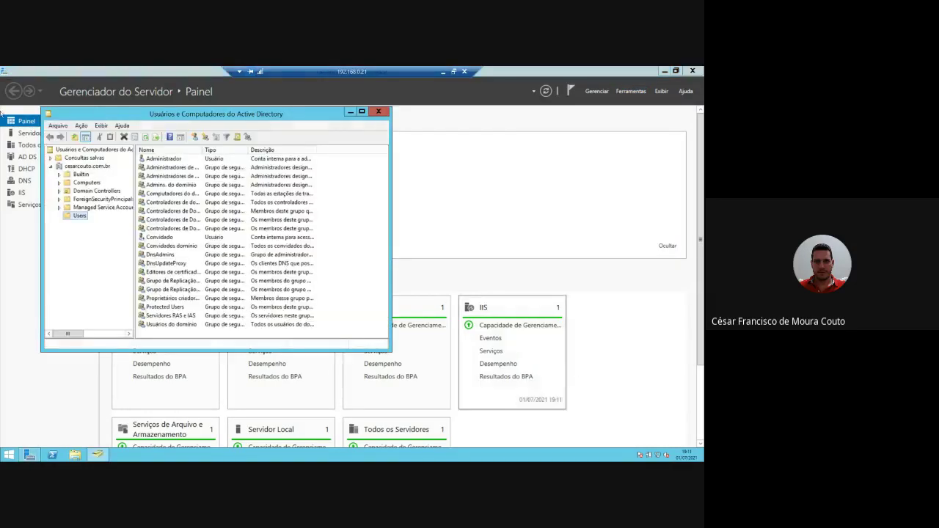
pyautogui.moveTo(248, 114); pyautogui.dragTo(346, 116)
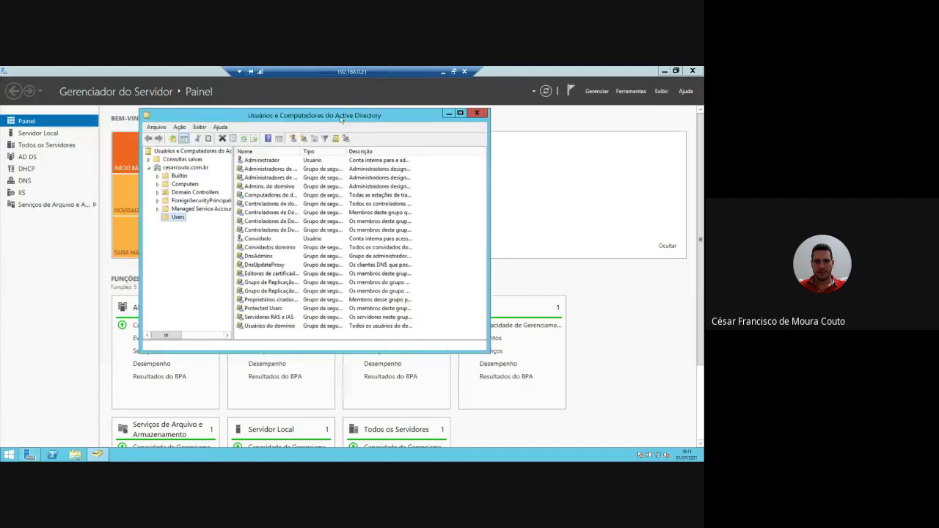
pyautogui.rightClick(179, 219)
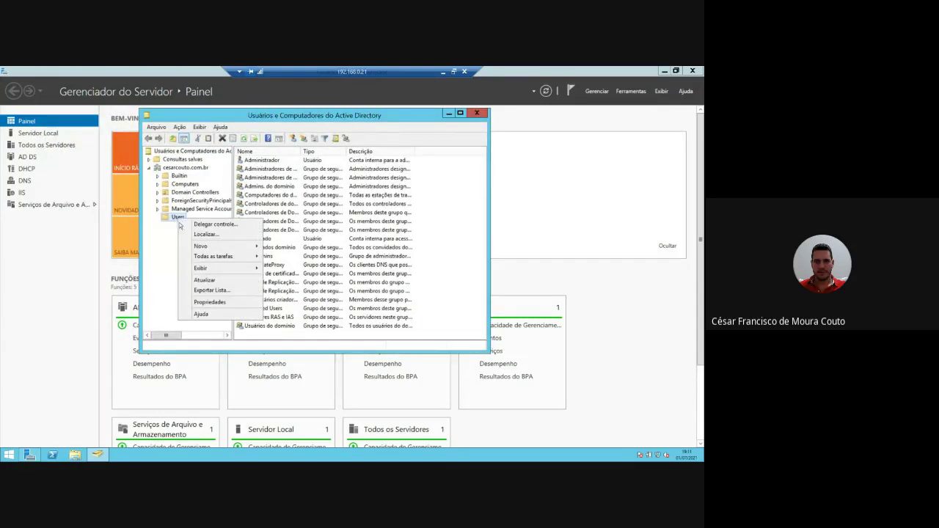
pyautogui.moveTo(234, 253)
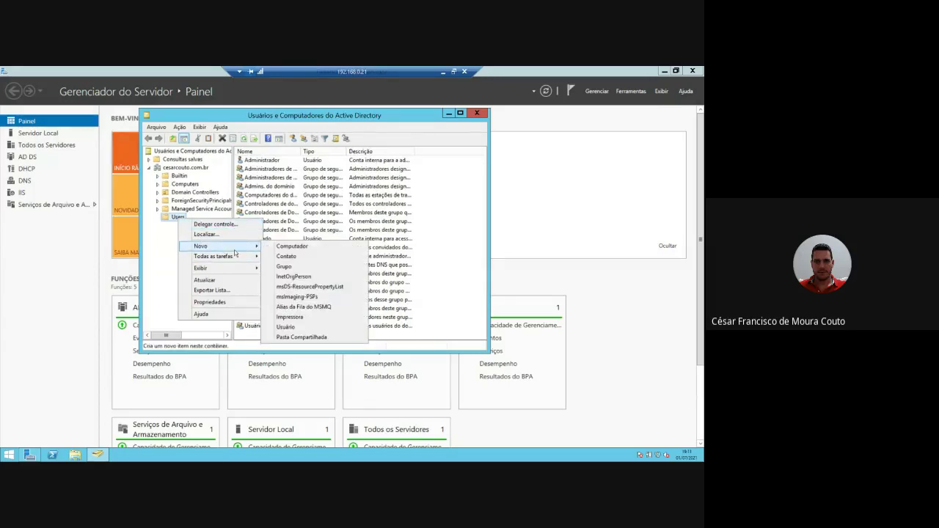
pyautogui.click(164, 258)
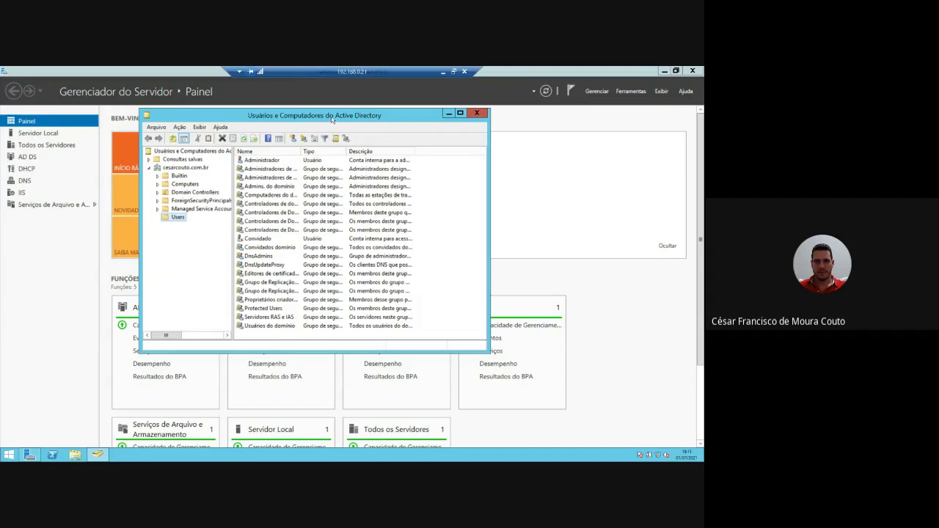
pyautogui.moveTo(332, 120); pyautogui.dragTo(357, 121)
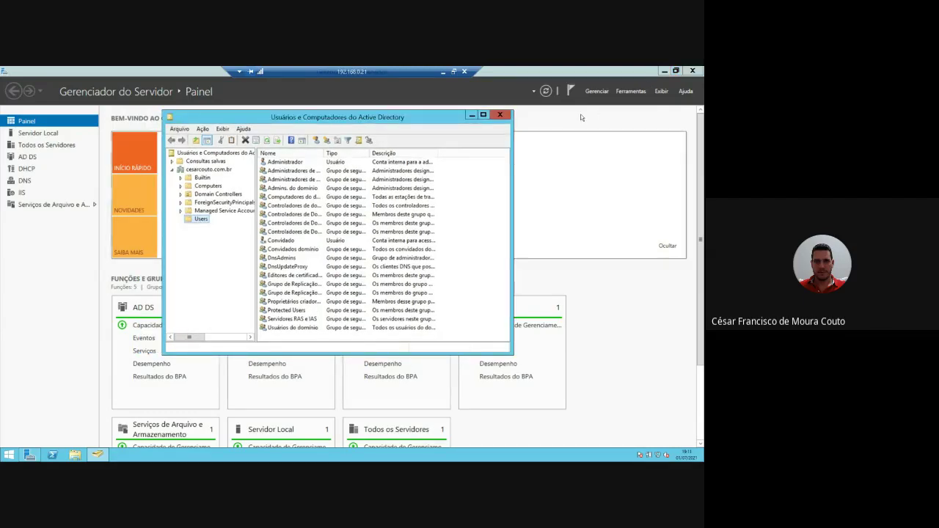
pyautogui.click(209, 185)
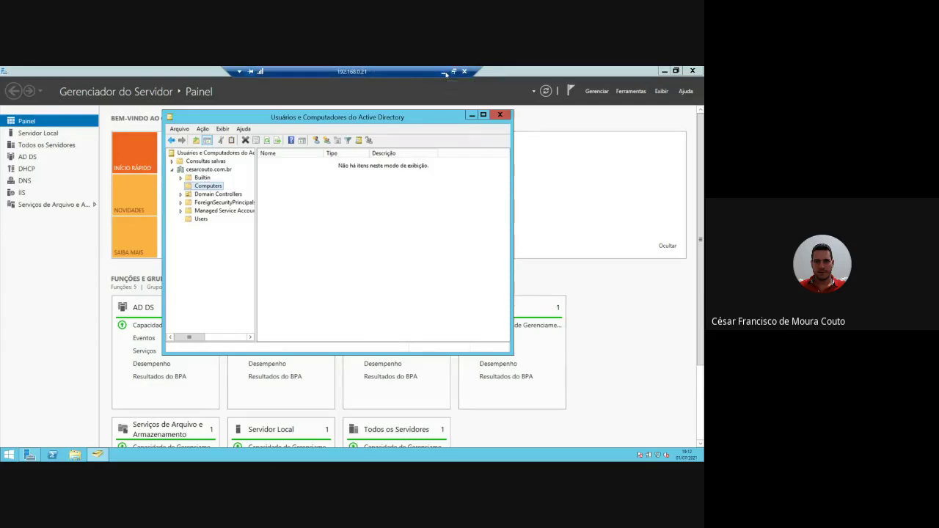
pyautogui.click(442, 72)
# - Start the Windows XP machine and clear the keyboard and mouse info bars as it boots
pyautogui.click(187, 203)
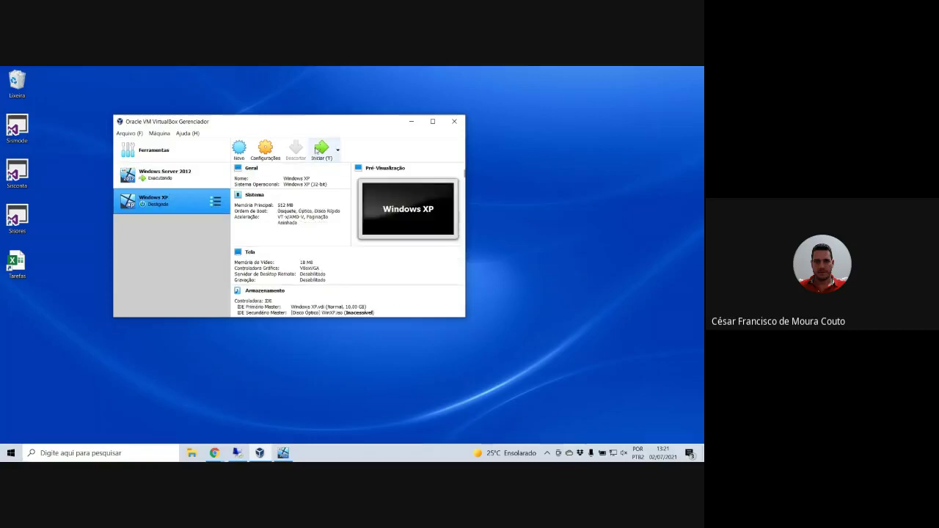
pyautogui.click(321, 149)
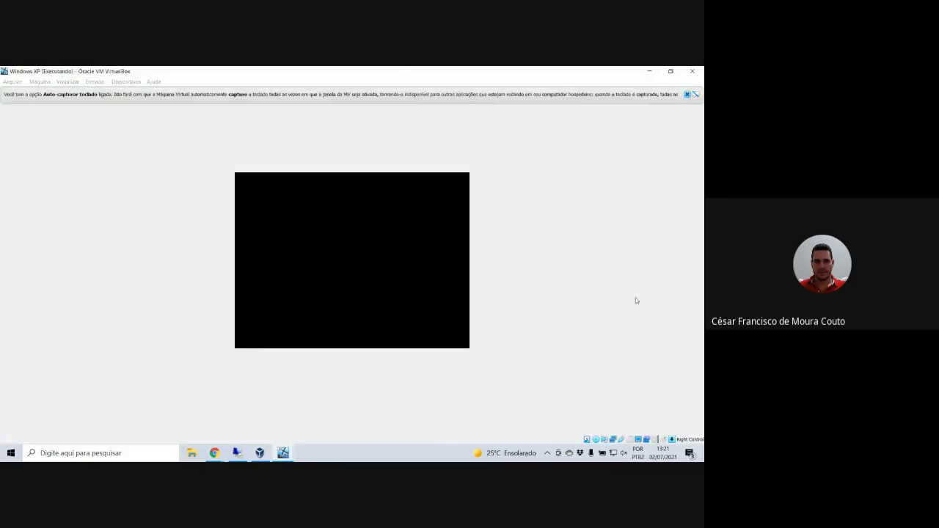
pyautogui.click(686, 93)
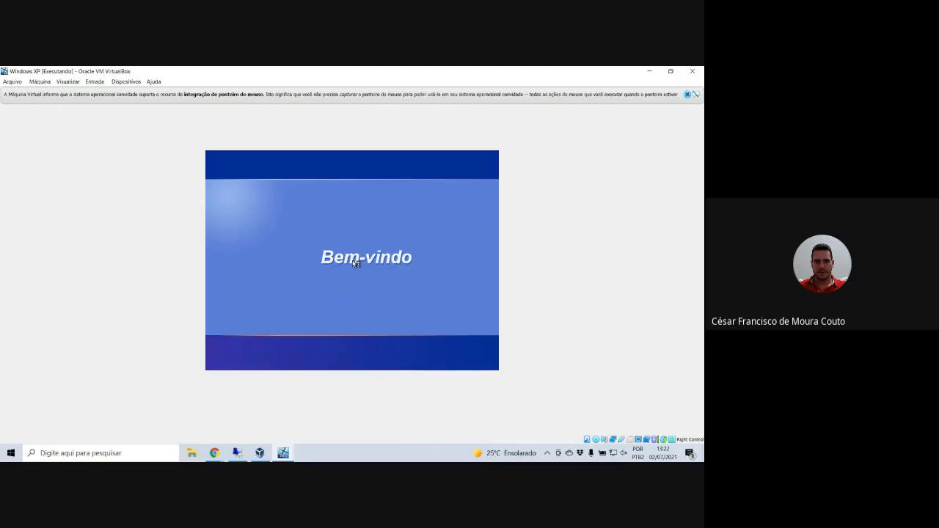
pyautogui.click(686, 94)
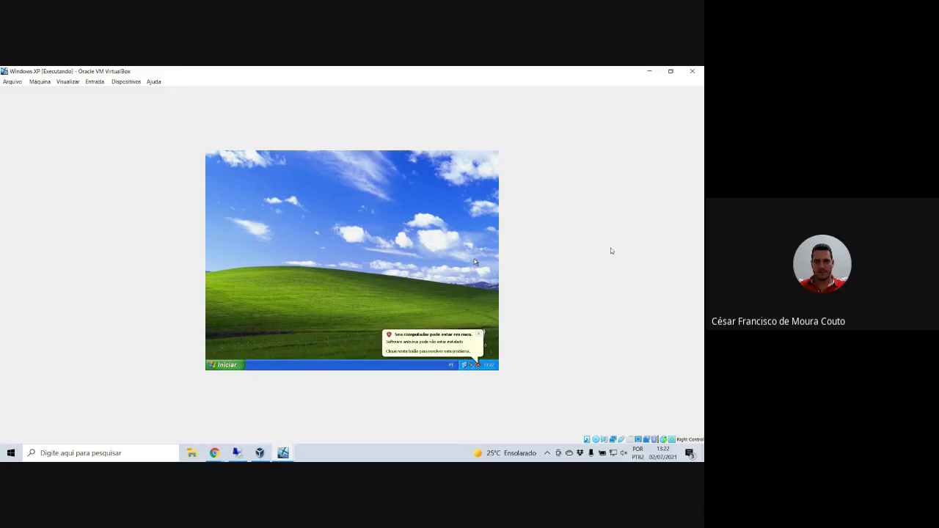
# - Dismiss the XP security warning balloon and bring up the Start menu
pyautogui.click(480, 334)
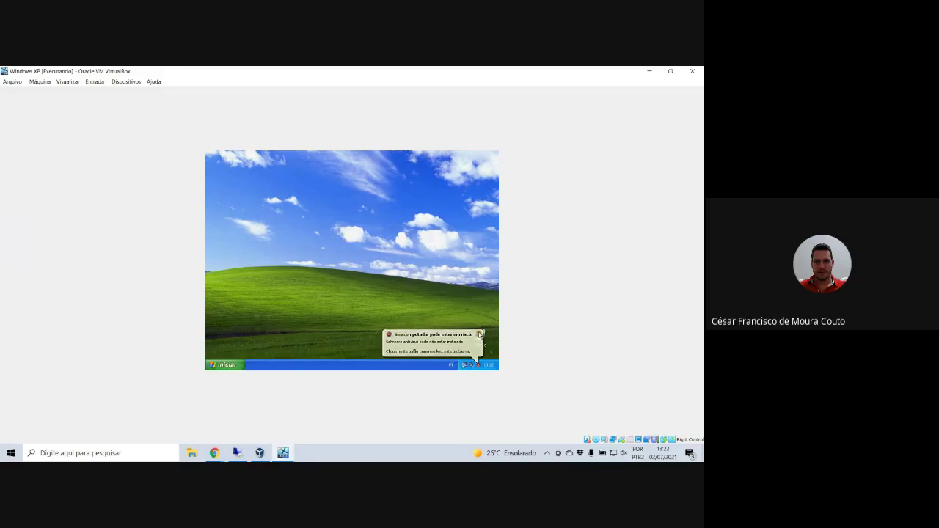
pyautogui.click(211, 366)
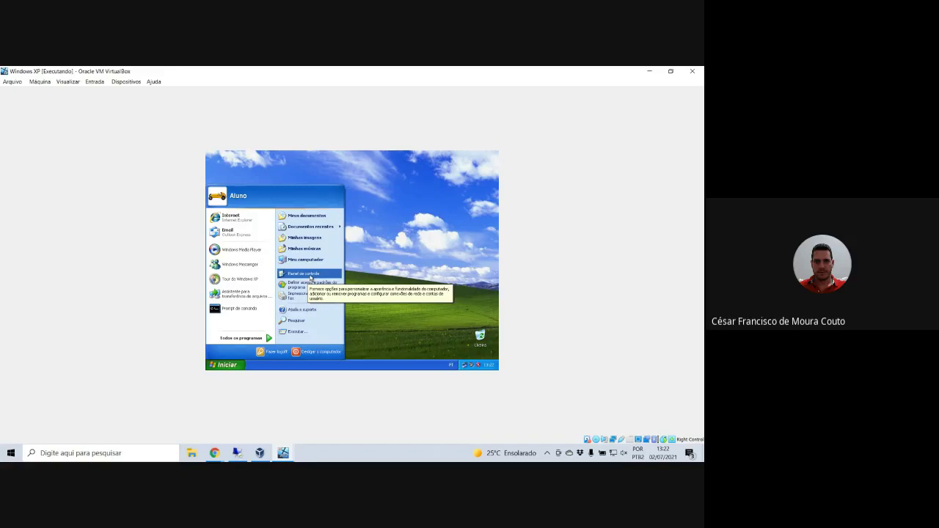
pyautogui.click(394, 281)
pyautogui.rightClick(231, 367)
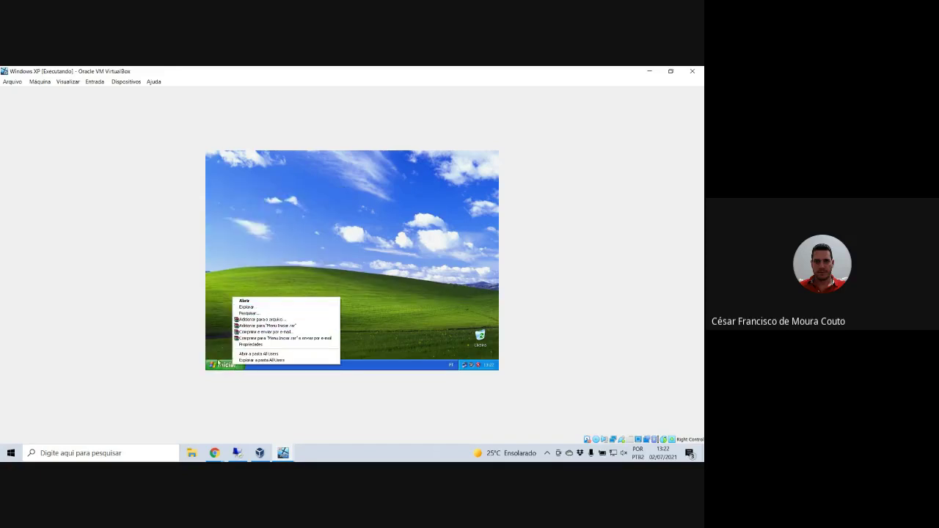
pyautogui.click(220, 364)
# - Run ping 192.168.0.21 in a Command Prompt and close it after the replies
pyautogui.click(243, 308)
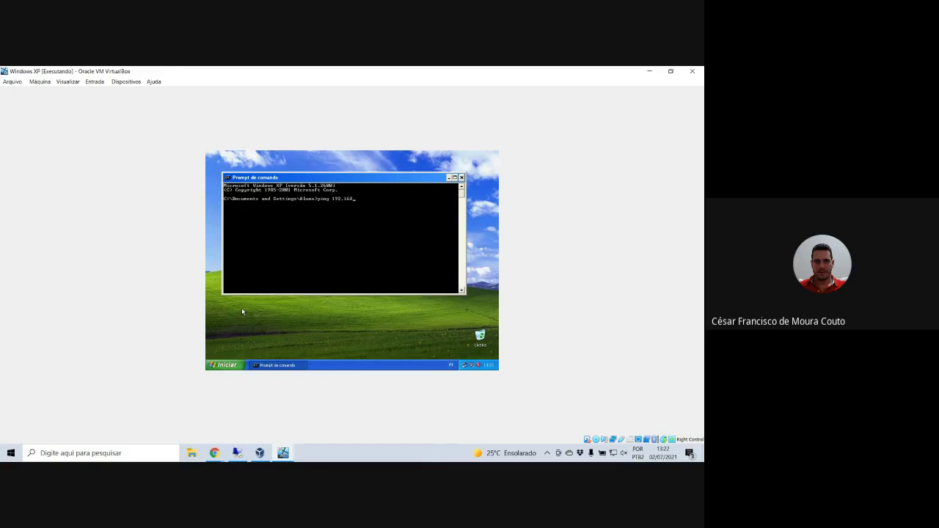
pyautogui.write('ping 192.168.0.21')
pyautogui.press('Return')
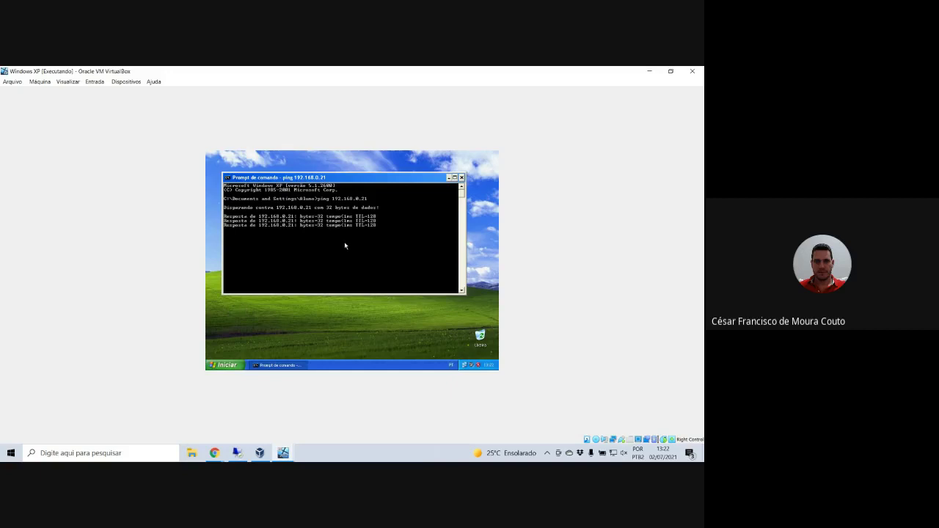
pyautogui.click(461, 178)
pyautogui.click(225, 365)
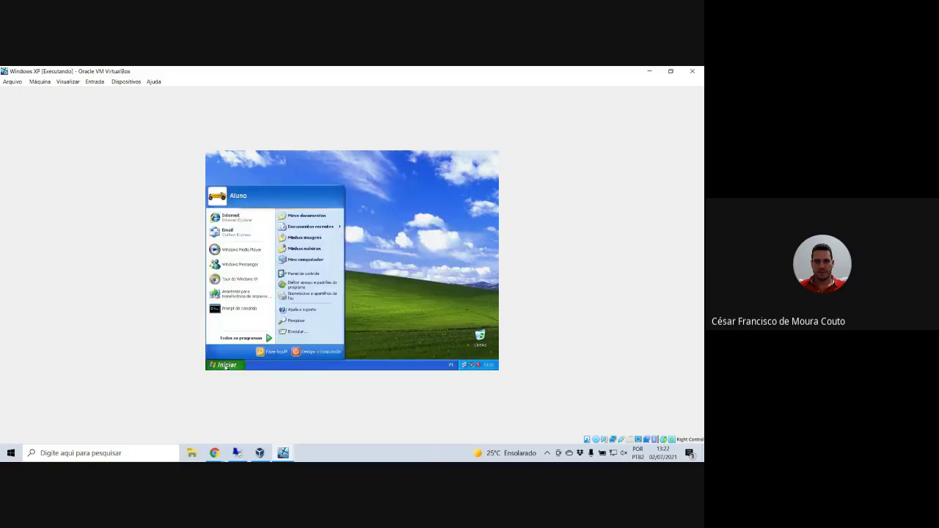
# - Reach the Computer Name Changes dialog via Desempenho e manutenção > Sistema > Nome do computador
pyautogui.click(314, 273)
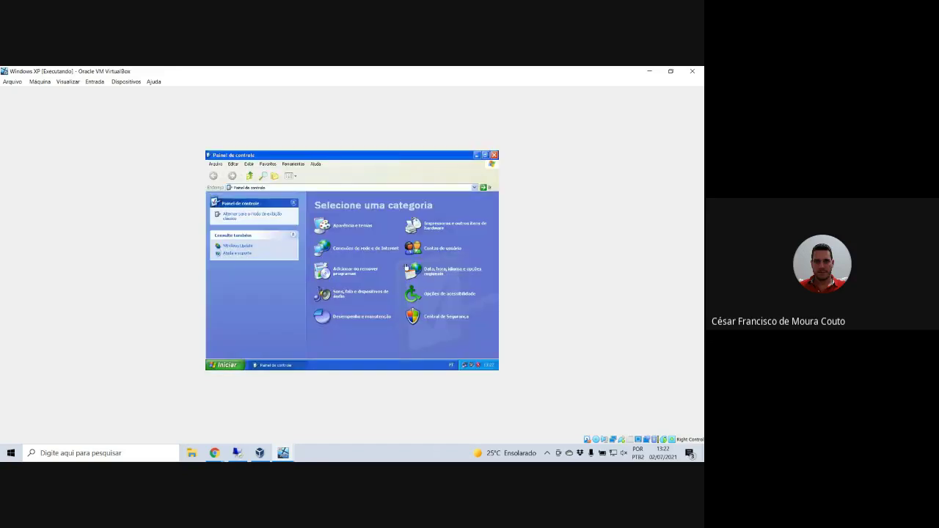
pyautogui.click(366, 316)
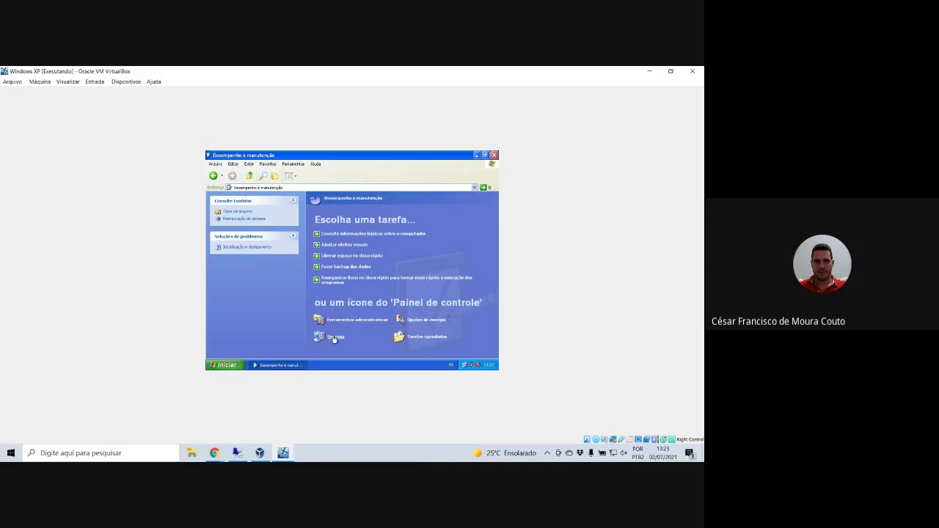
pyautogui.click(334, 337)
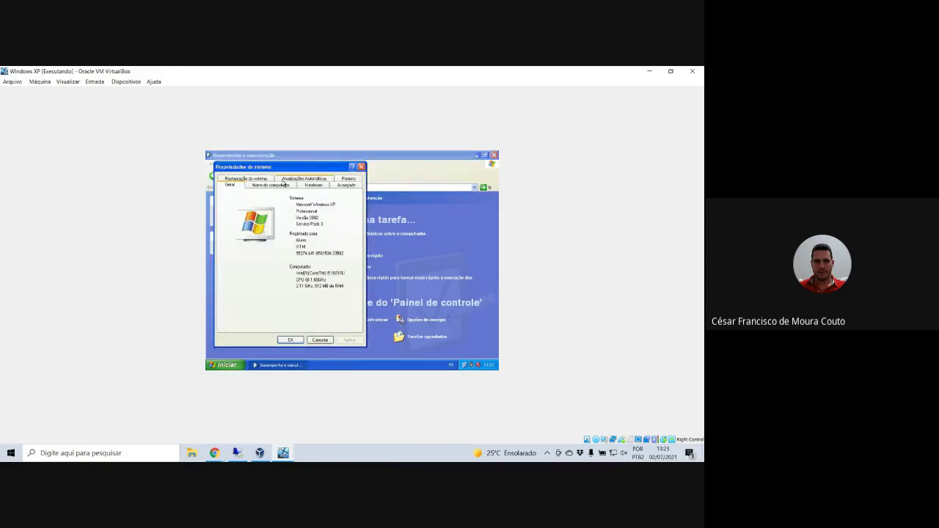
pyautogui.click(283, 184)
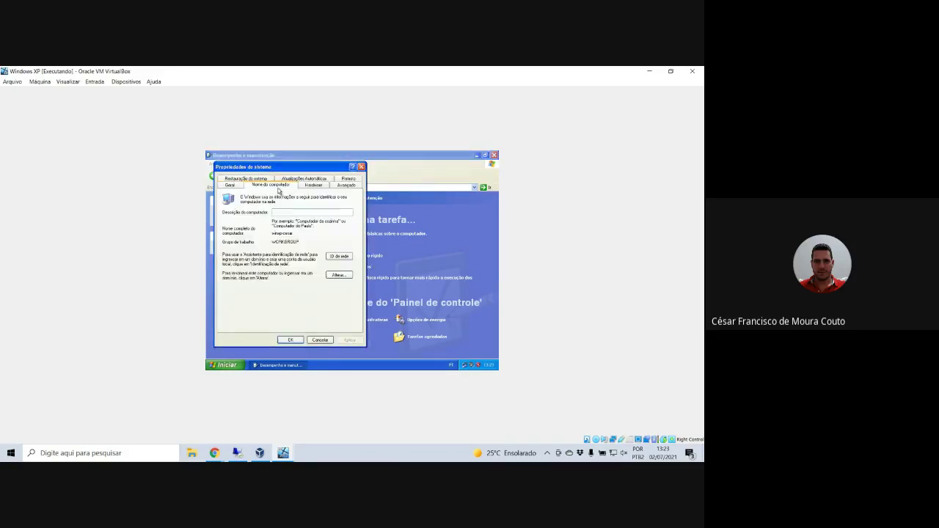
pyautogui.click(338, 275)
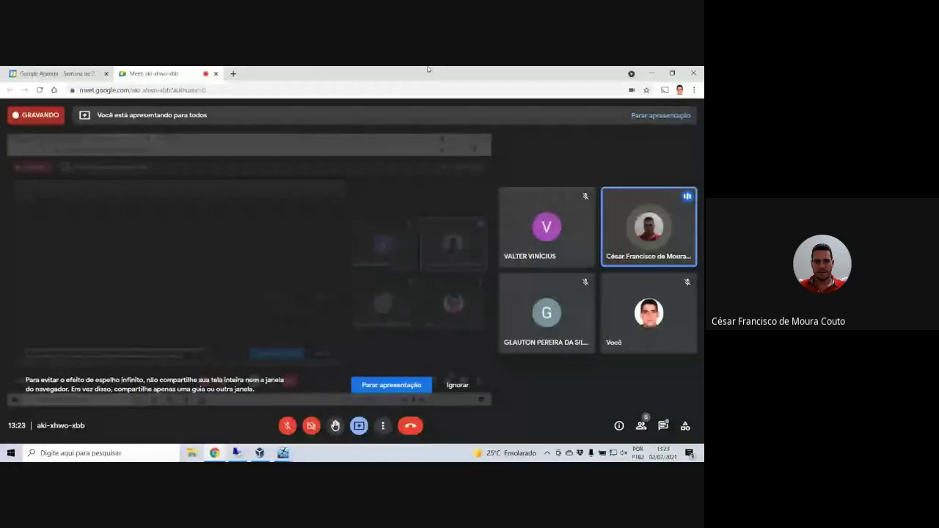
# - Switch from the Chrome Meet window back to the XP virtual machine with Alt+Tab
pyautogui.hotkey('alt', 'Tab')
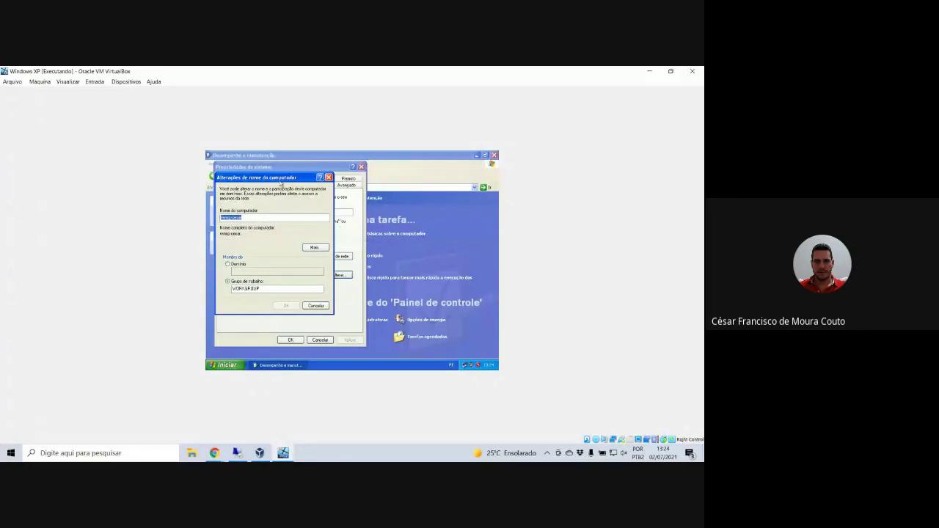
# - Close the open XP dialogs and reopen Computer Name Changes from Control Panel's System properties
pyautogui.click(328, 178)
pyautogui.click(361, 166)
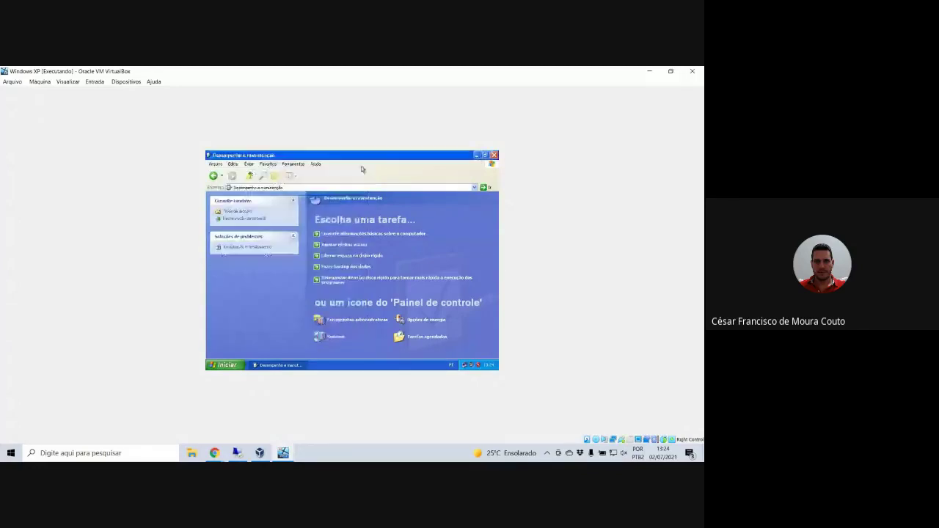
pyautogui.click(494, 155)
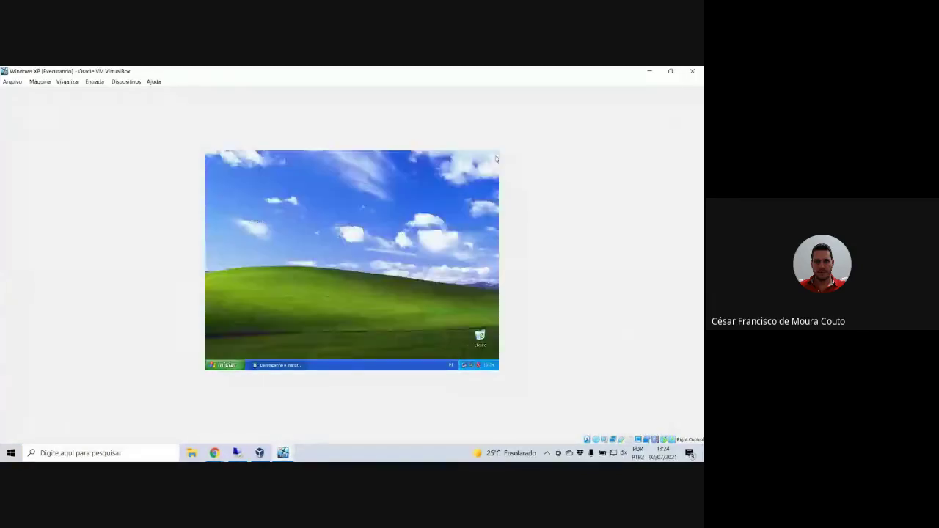
pyautogui.click(222, 364)
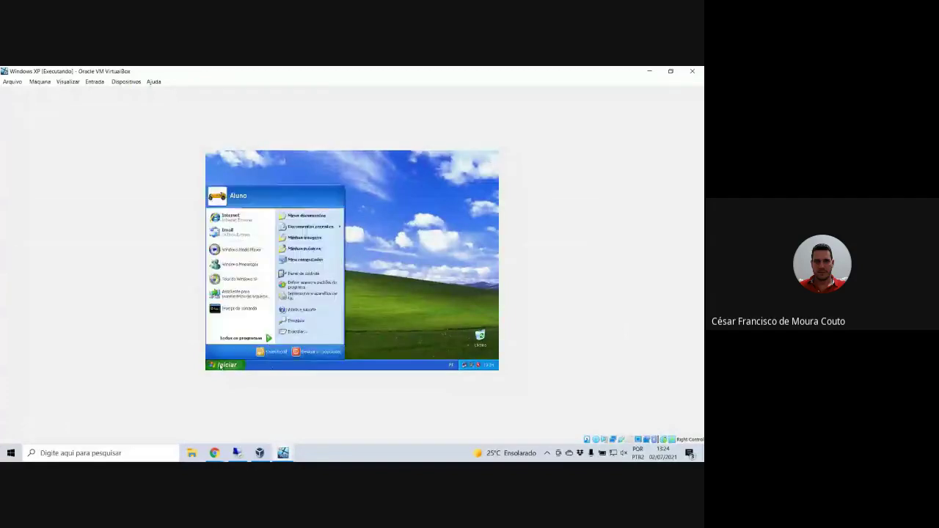
pyautogui.click(302, 273)
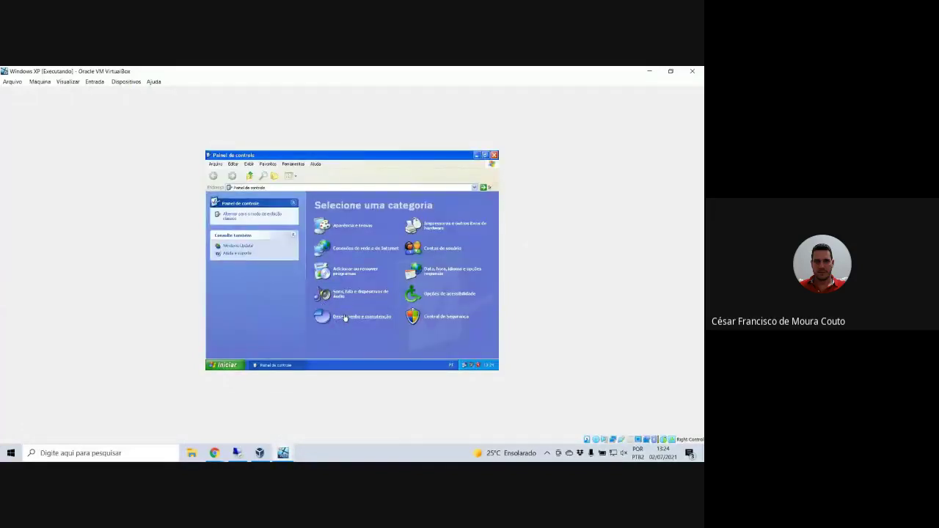
pyautogui.click(343, 316)
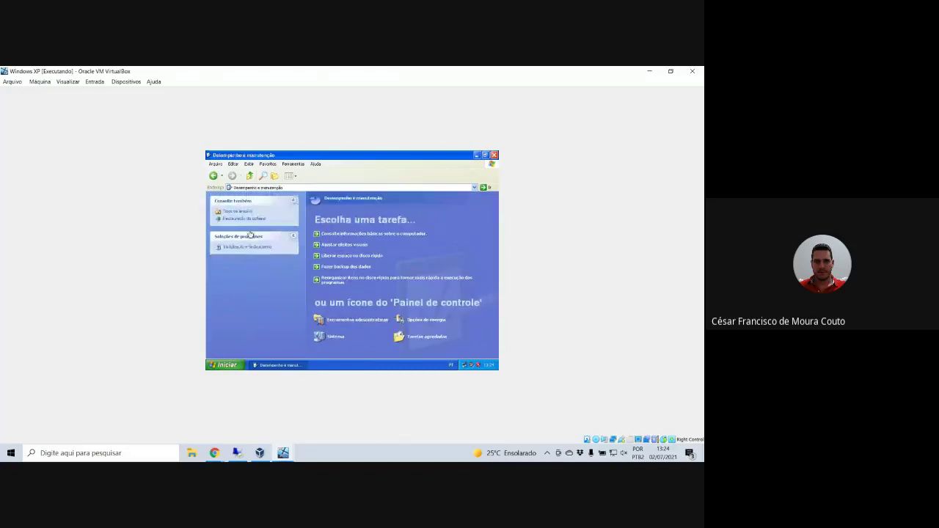
pyautogui.click(332, 338)
pyautogui.click(276, 186)
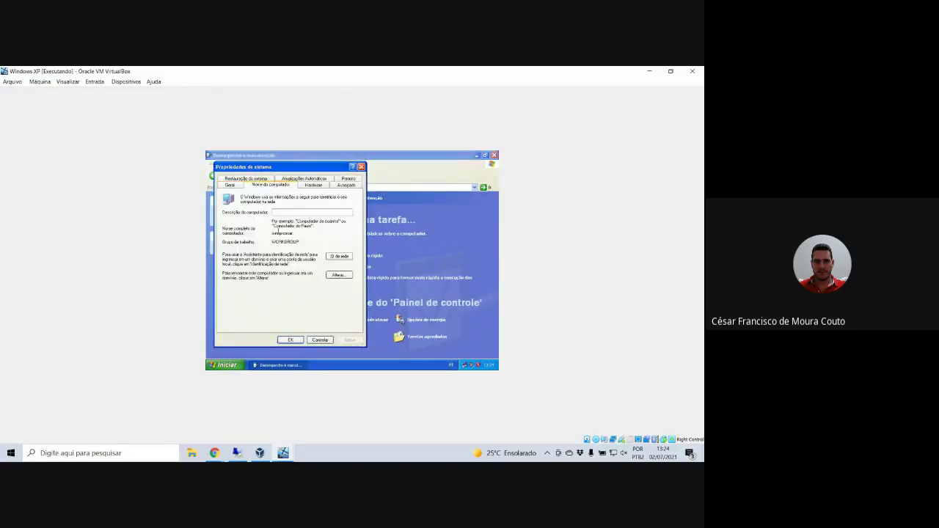
pyautogui.click(338, 275)
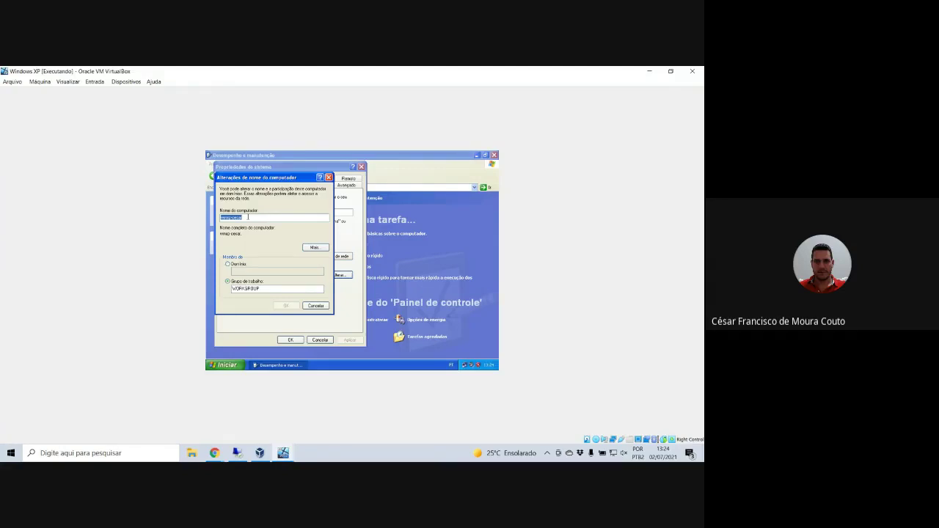
# - Set membership to domain 'cesarcouto.com'; the join fails with a domain controller error
pyautogui.click(251, 217)
pyautogui.click(227, 264)
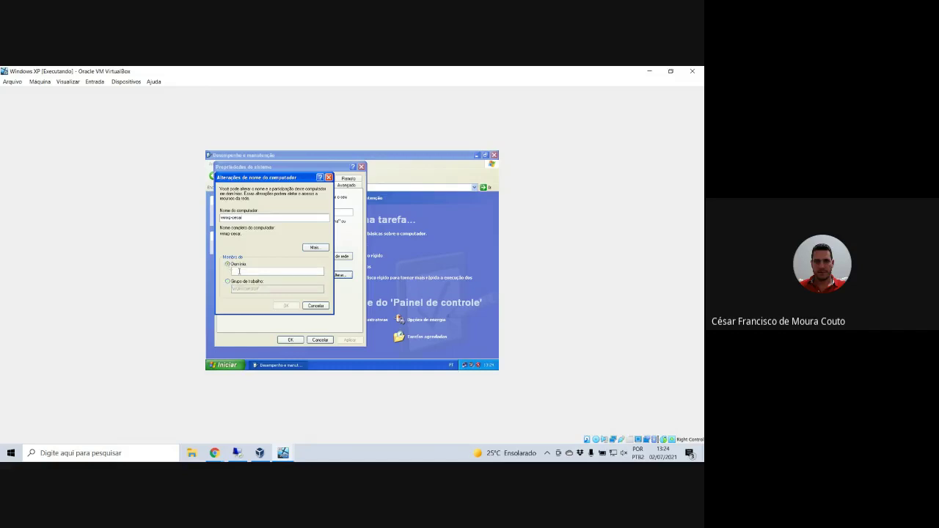
pyautogui.write('ces')
pyautogui.write('arcouto.com.br')
pyautogui.click(289, 305)
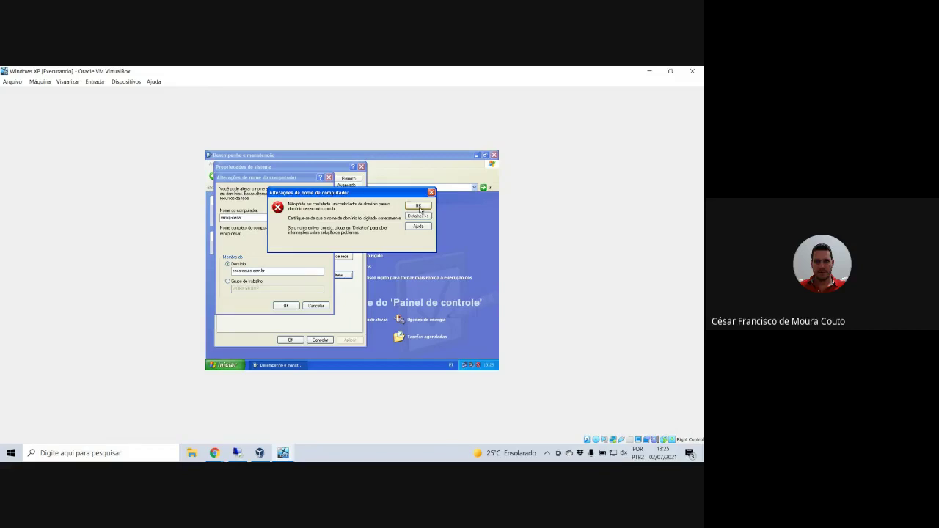
pyautogui.click(418, 206)
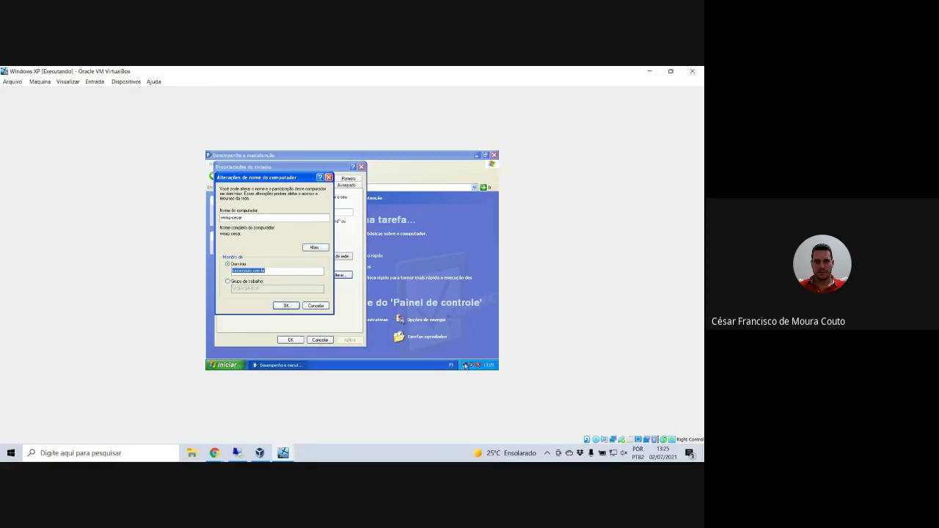
pyautogui.rightClick(464, 364)
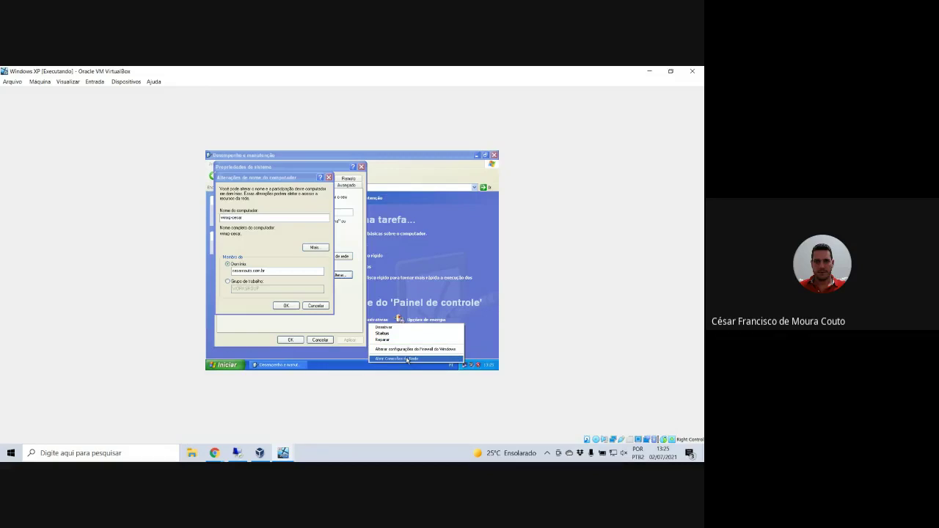
# - Open the TCP/IP protocol properties of the XP Local Area Connection
pyautogui.click(407, 359)
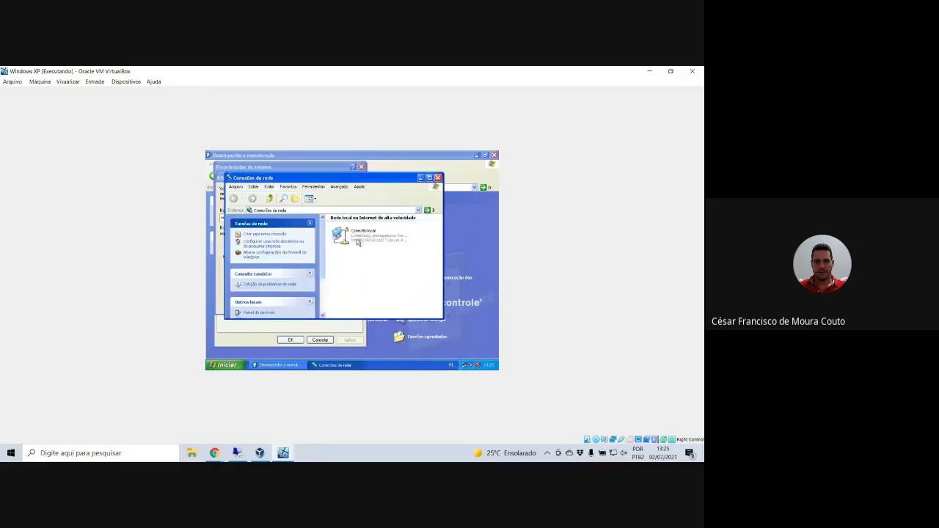
pyautogui.rightClick(358, 242)
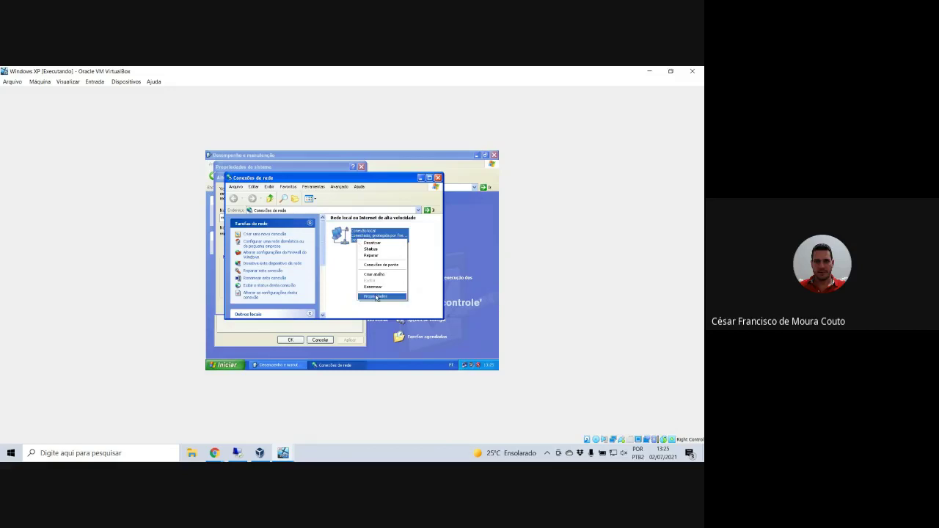
pyautogui.click(375, 296)
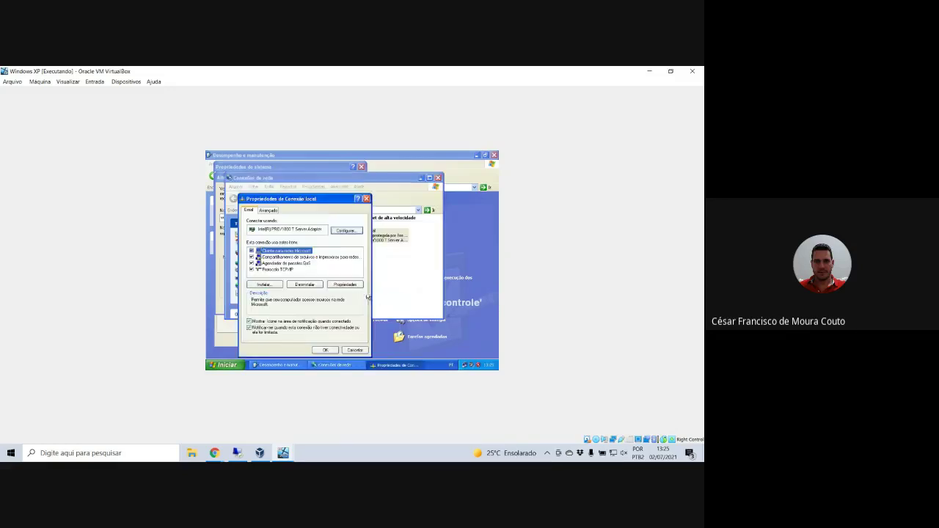
pyautogui.click(272, 274)
pyautogui.doubleClick(273, 270)
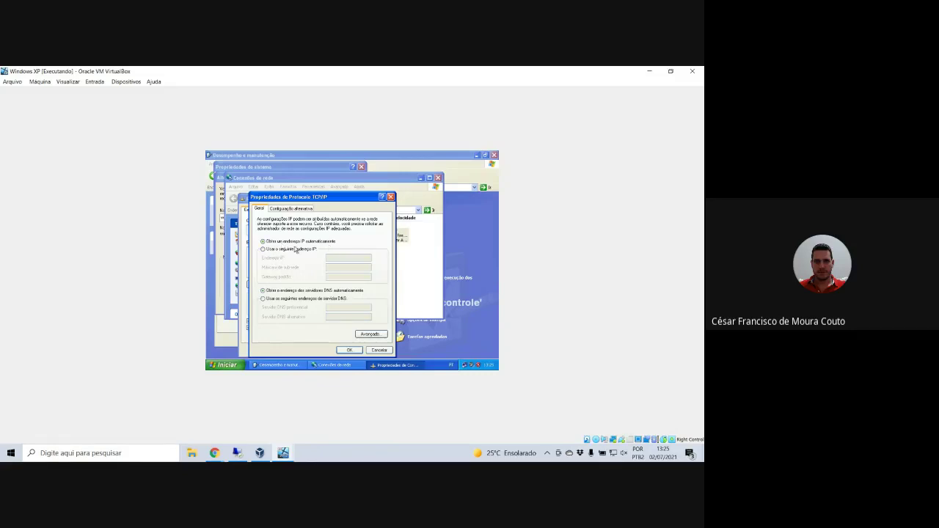
# - Assign static IP 192.168.0.150, mask 255.255.255.0, gateway and DNS 192.168.0.1
pyautogui.click(294, 250)
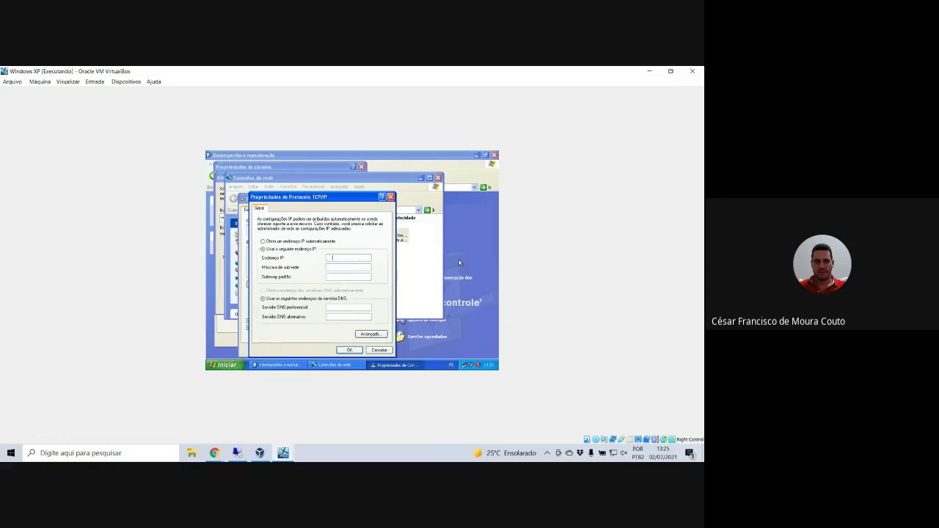
pyautogui.write('192 . 168')
pyautogui.write('0')
pyautogui.press('Tab')
pyautogui.press('Tab')
pyautogui.write('19')
pyautogui.press('BackSpace')
pyautogui.press('BackSpace')
pyautogui.write('92.168.0.1')
# - Apply the new TCP/IP and Local Area Connection settings and minimize the open windows
pyautogui.click(349, 350)
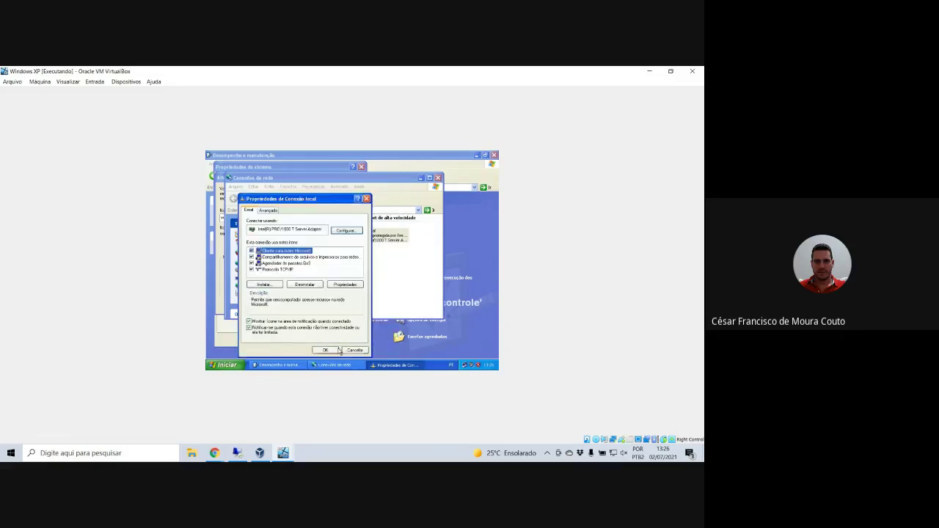
pyautogui.click(285, 270)
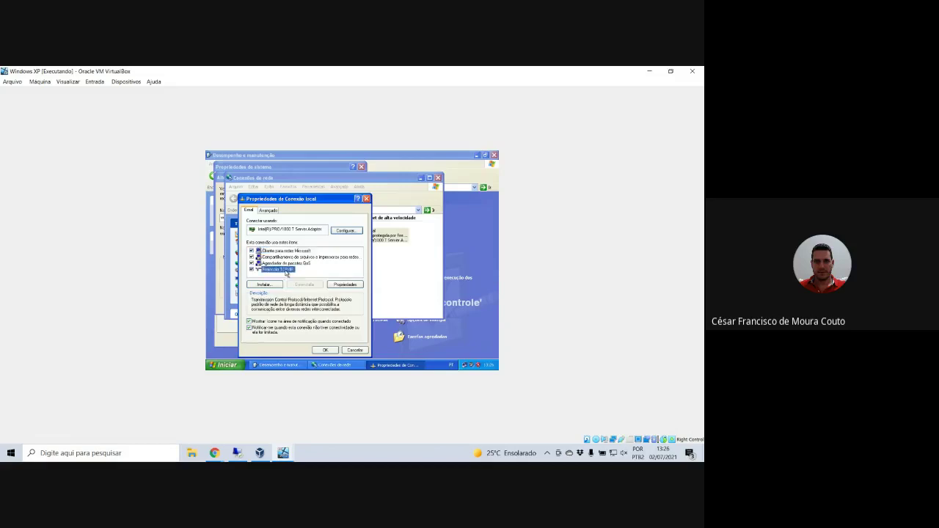
pyautogui.click(327, 351)
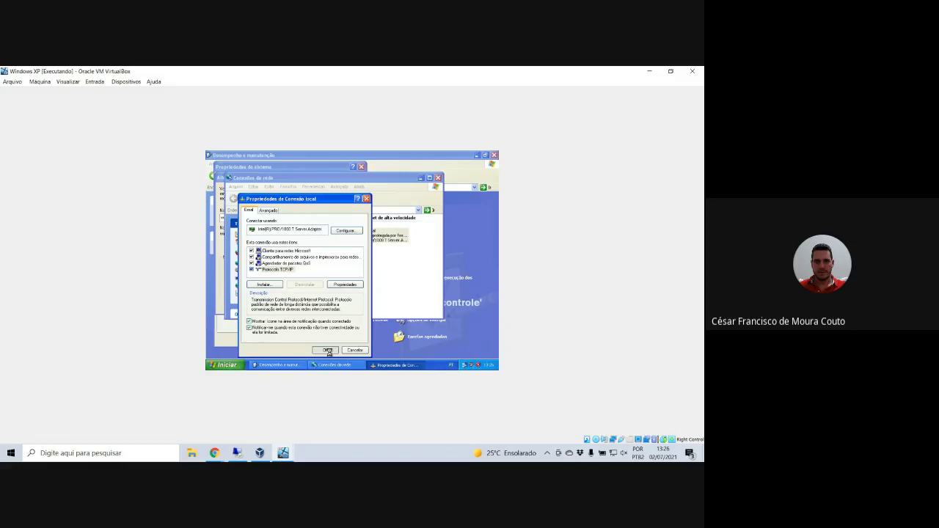
pyautogui.click(476, 154)
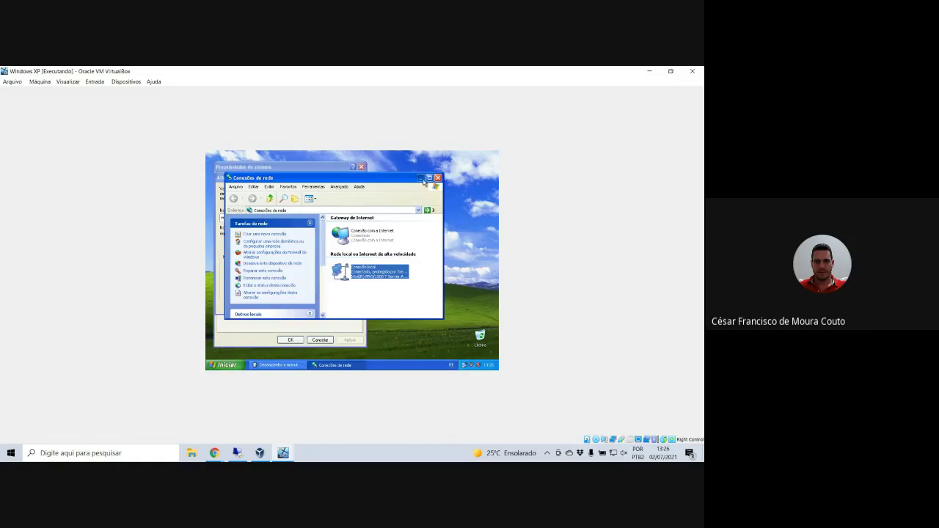
pyautogui.click(421, 179)
# - Ping 192.168.0.21 from a Command Prompt, receiving all four replies with 0% loss
pyautogui.click(239, 365)
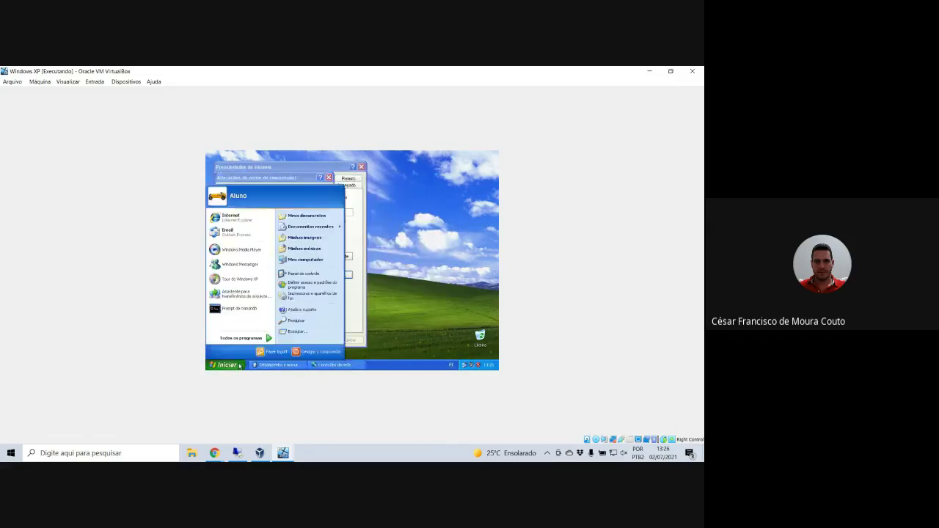
pyautogui.click(239, 308)
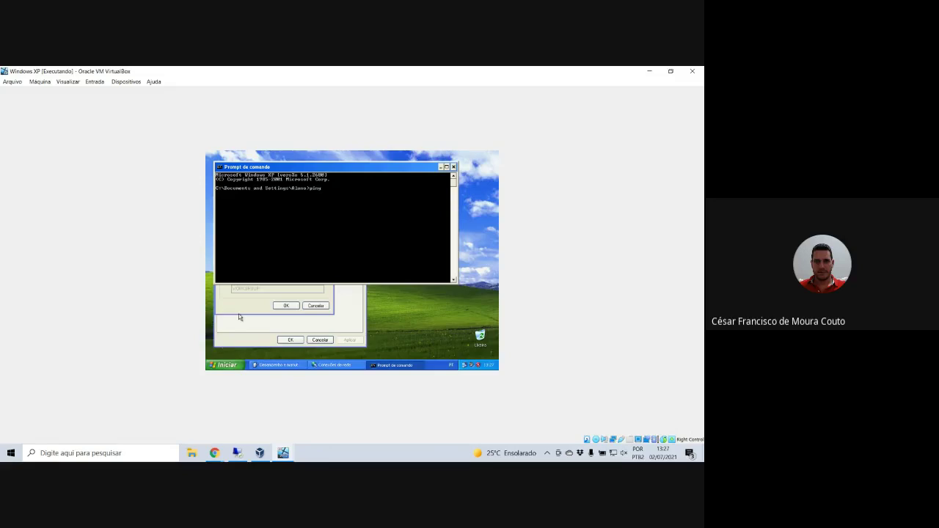
pyautogui.write('2.168.0.21')
pyautogui.press('Return')
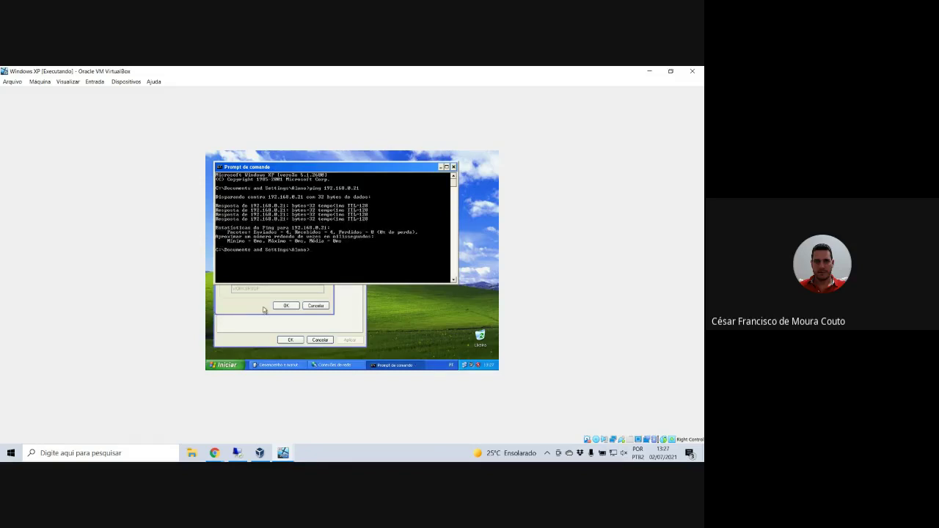
pyautogui.click(262, 311)
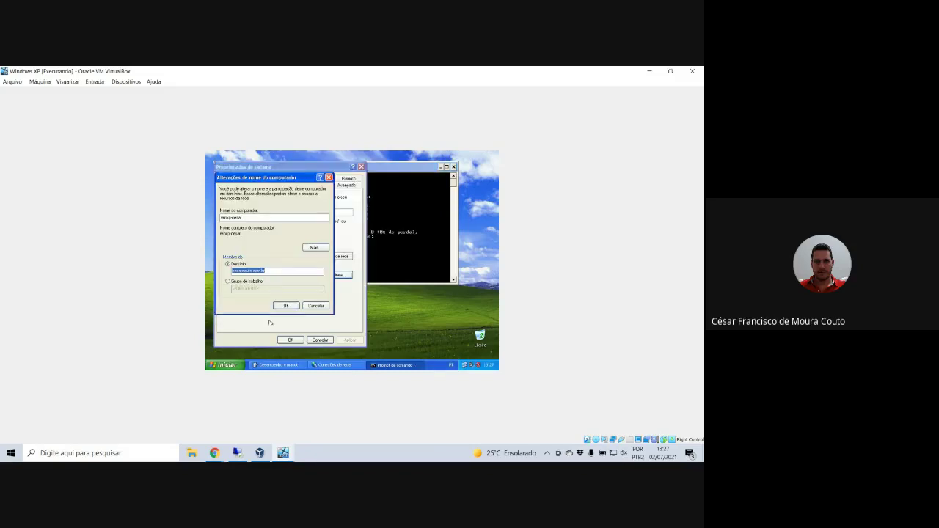
# - In the Local Area Connection's TCP/IP properties, change the preferred DNS's last octet to 2 and save
pyautogui.rightClick(465, 365)
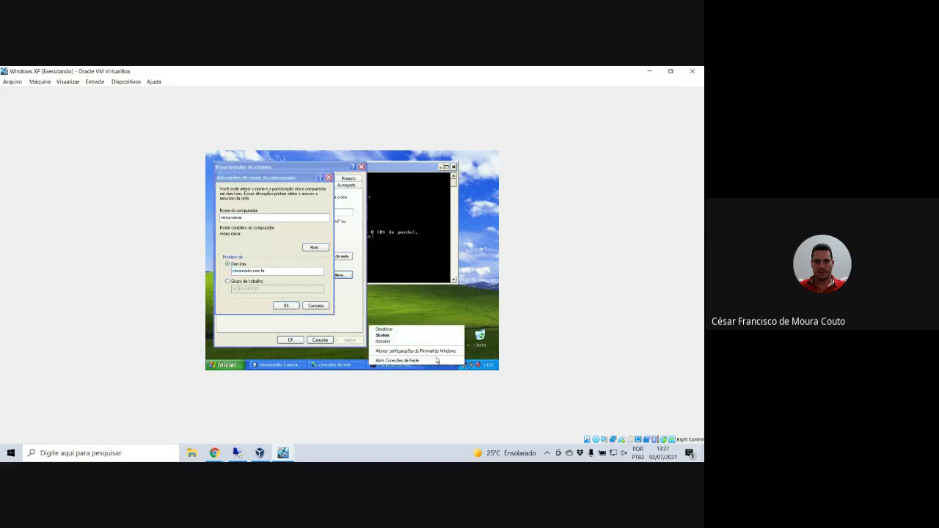
pyautogui.click(429, 361)
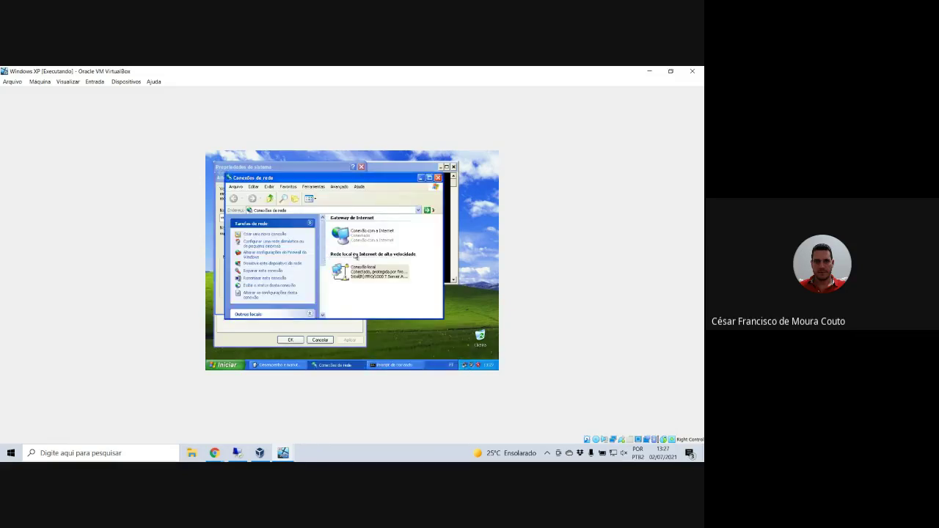
pyautogui.click(364, 269)
pyautogui.rightClick(361, 270)
pyautogui.click(381, 328)
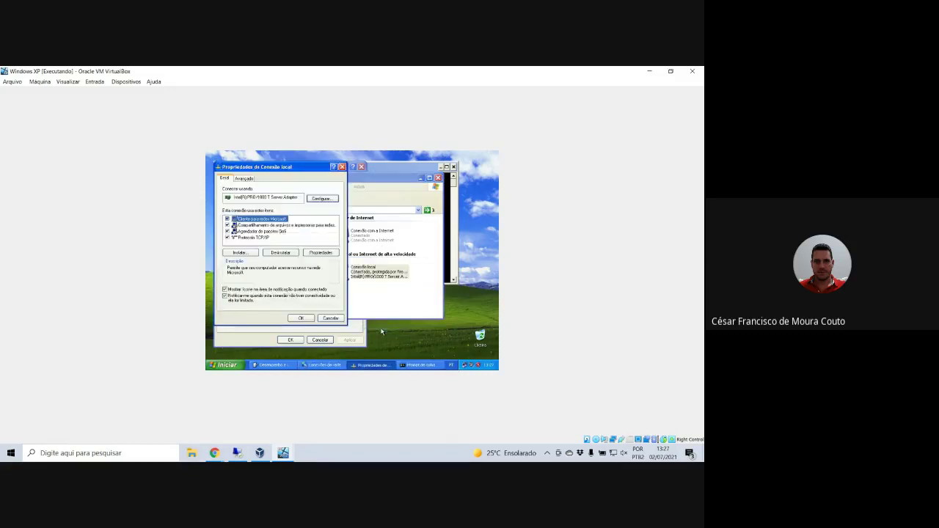
pyautogui.doubleClick(268, 242)
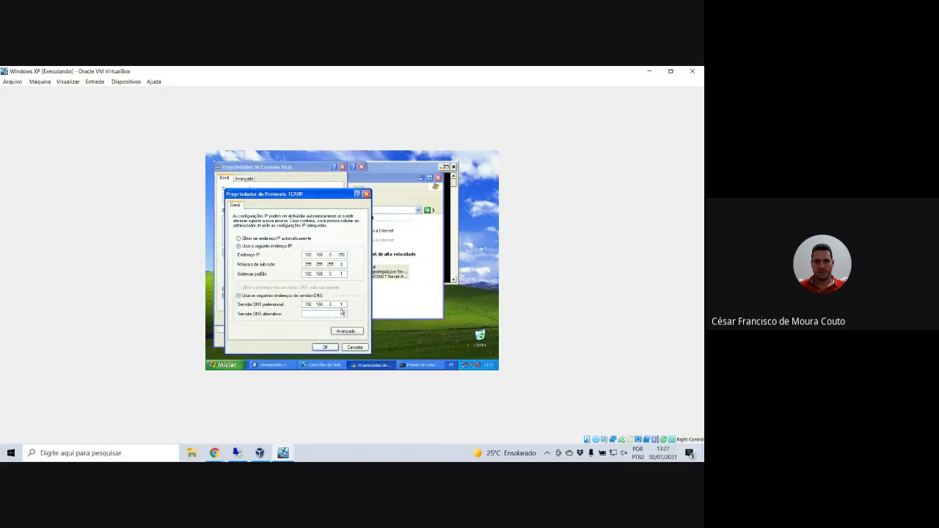
pyautogui.click(341, 304)
pyautogui.write('2')
pyautogui.click(327, 347)
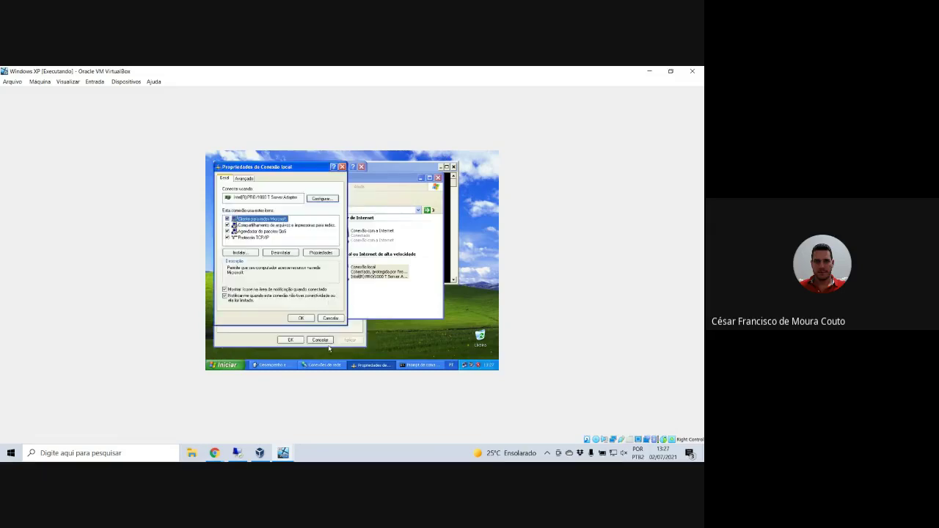
pyautogui.click(300, 319)
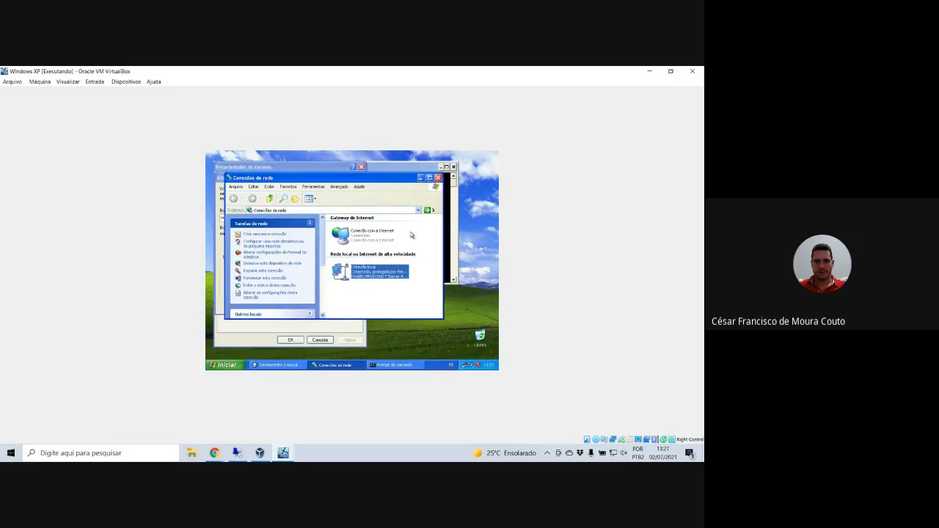
pyautogui.click(438, 178)
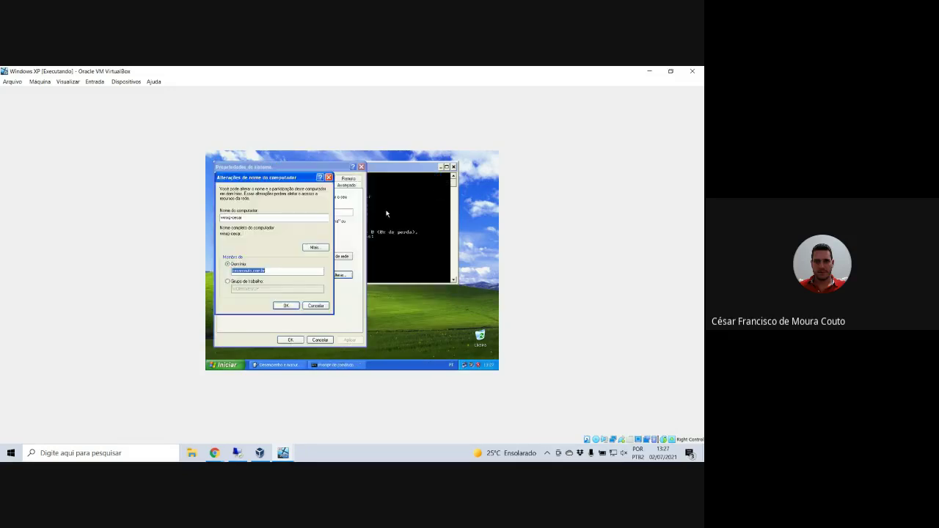
# - Confirm the domain join, authenticate with the domain administrator account, and accept the welcome and restart notices
pyautogui.click(287, 305)
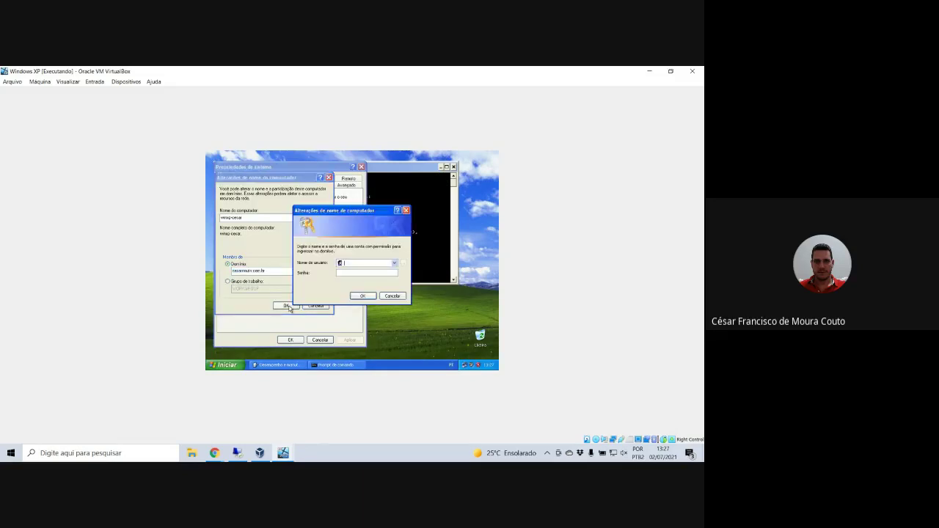
pyautogui.write('Administ')
pyautogui.write('••••')
pyautogui.click(356, 294)
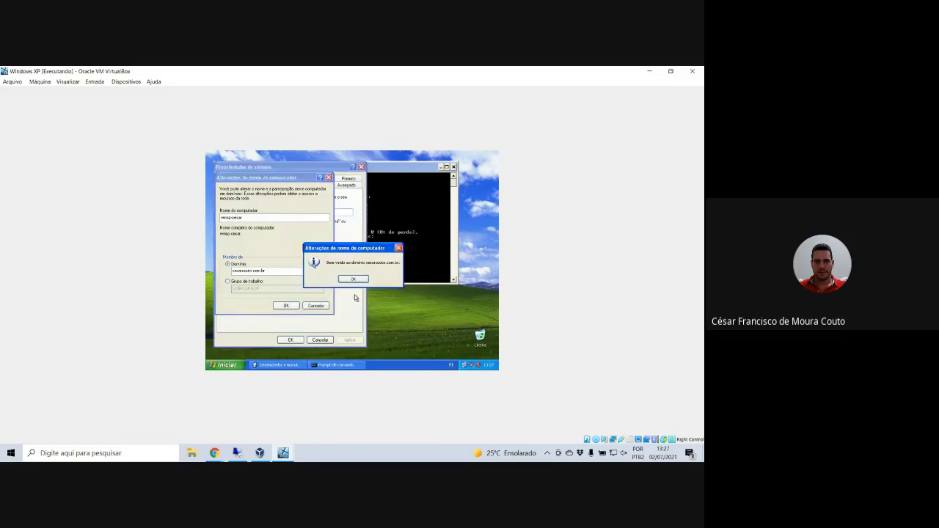
pyautogui.click(357, 280)
pyautogui.click(354, 279)
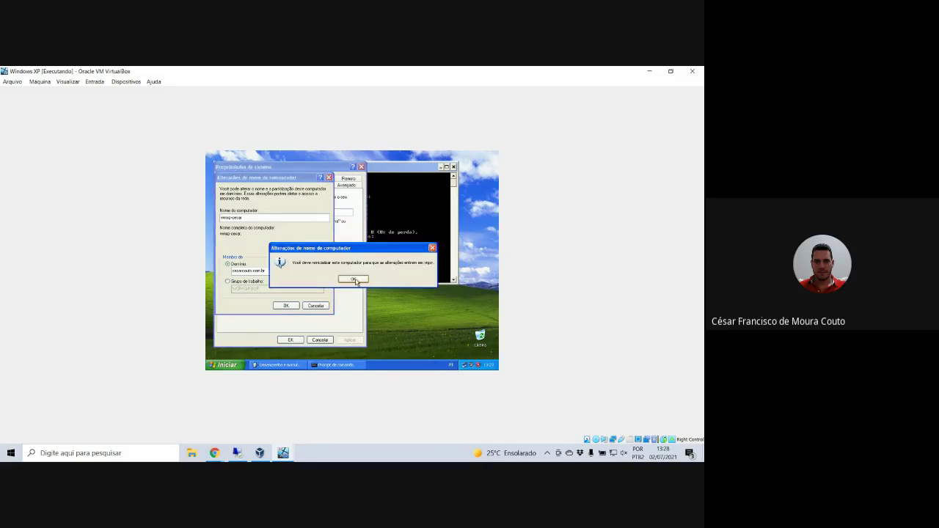
pyautogui.click(355, 279)
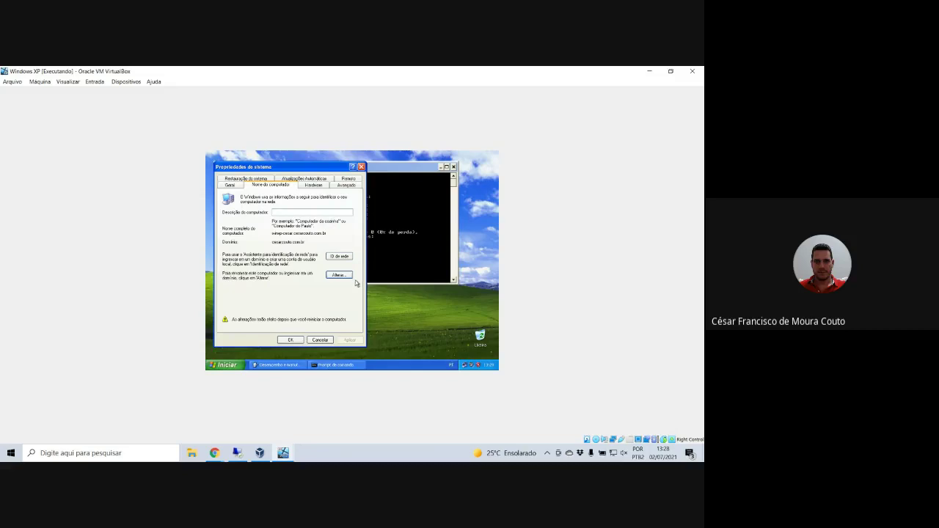
pyautogui.click(283, 340)
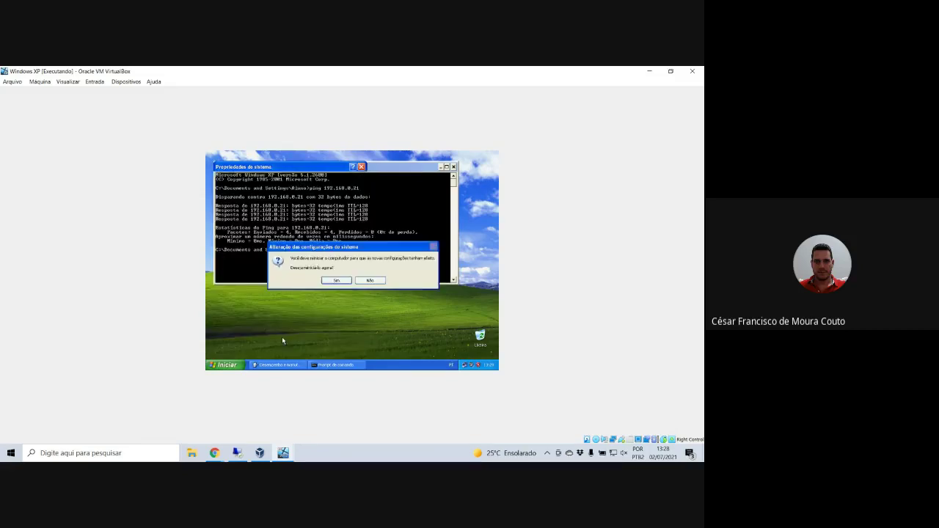
# - Restart the XP guest, send Ctrl-Alt-Del from VirtualBox's keyboard menu, and log back on
pyautogui.click(327, 283)
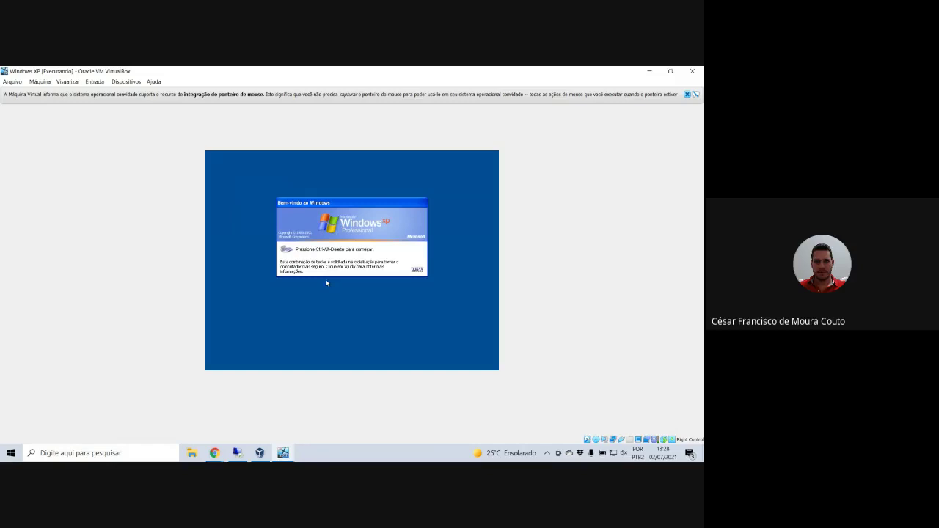
pyautogui.rightClick(671, 440)
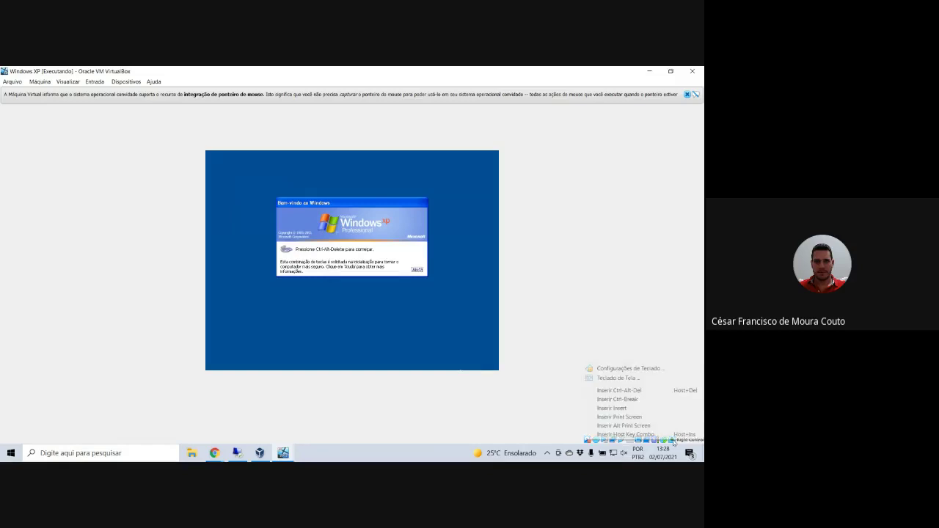
pyautogui.click(649, 391)
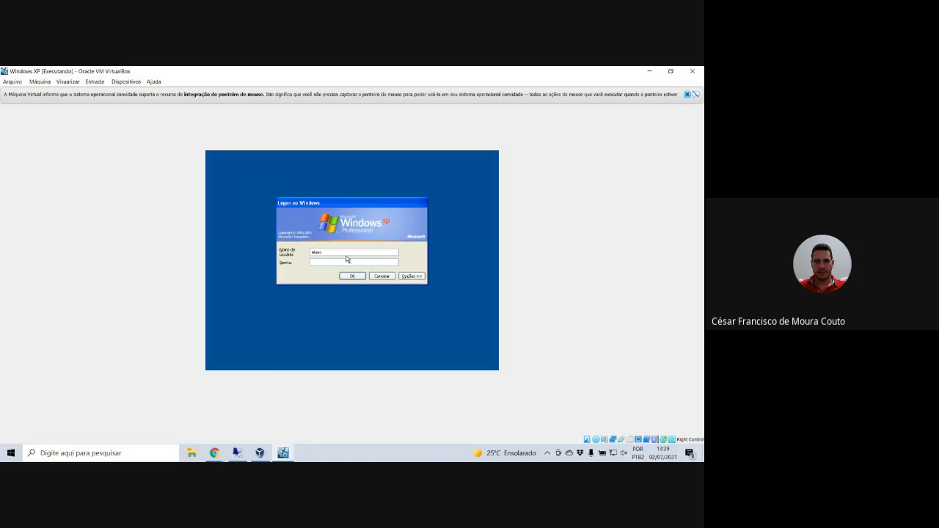
pyautogui.click(411, 275)
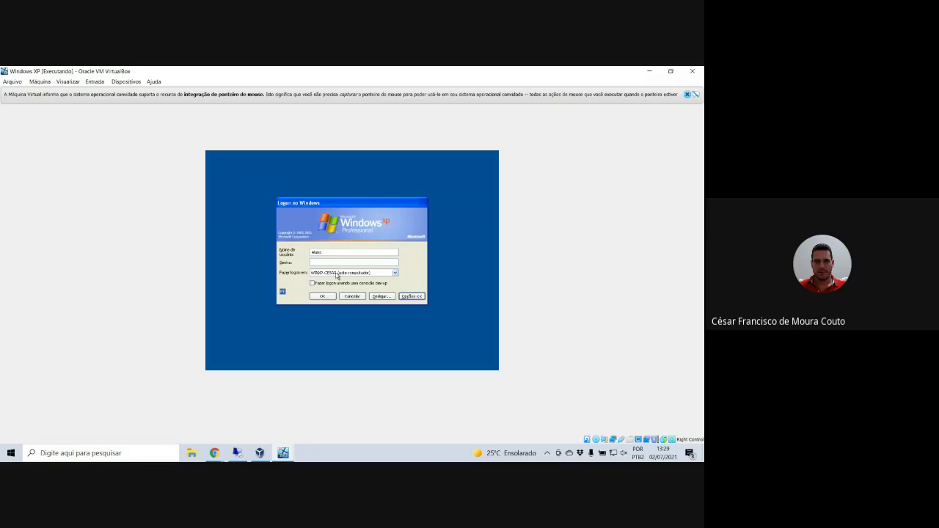
pyautogui.click(332, 252)
pyautogui.click(323, 297)
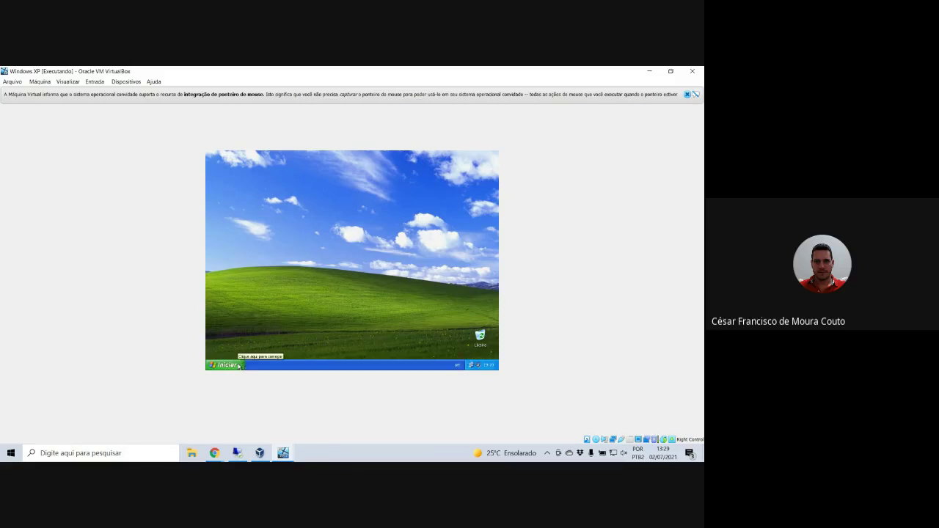
# - Open the Control Panel from the Start menu and close it again
pyautogui.click(226, 365)
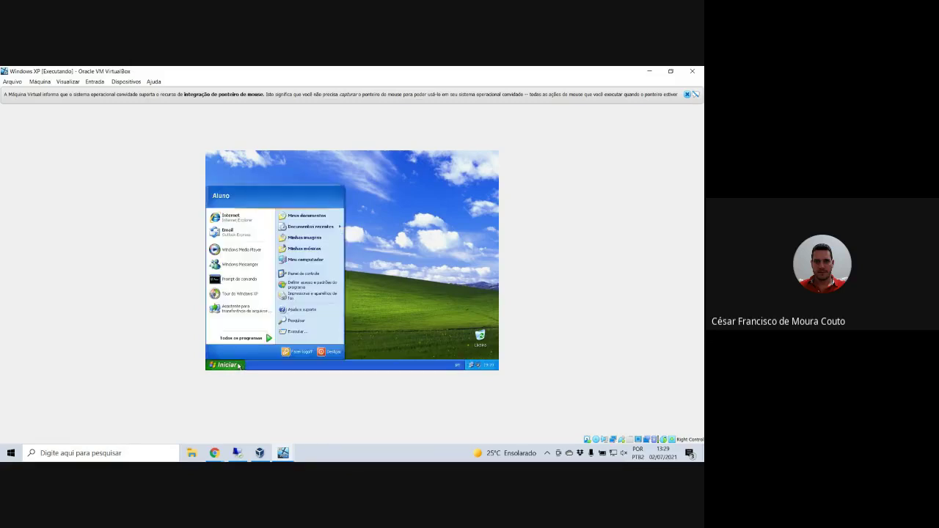
pyautogui.click(297, 273)
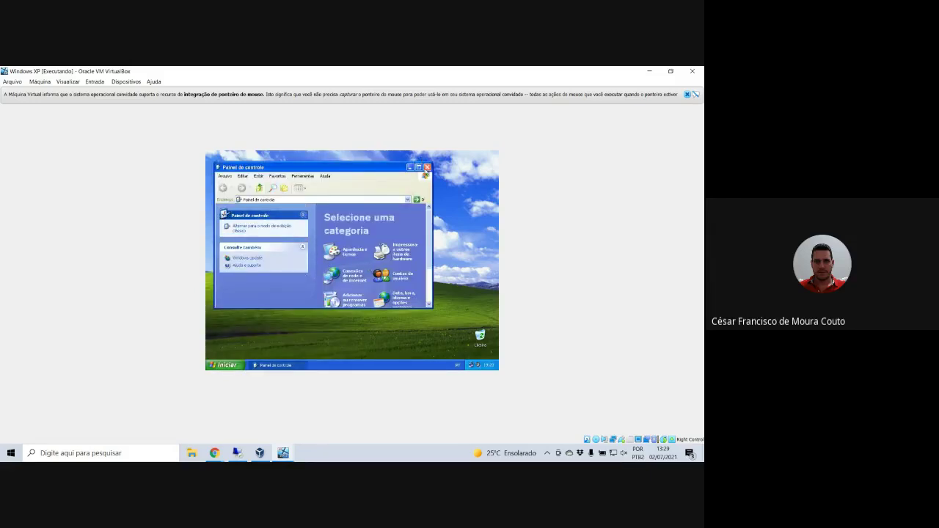
pyautogui.click(427, 167)
# - Log off Windows from the Start menu and minimize the VM window
pyautogui.rightClick(214, 364)
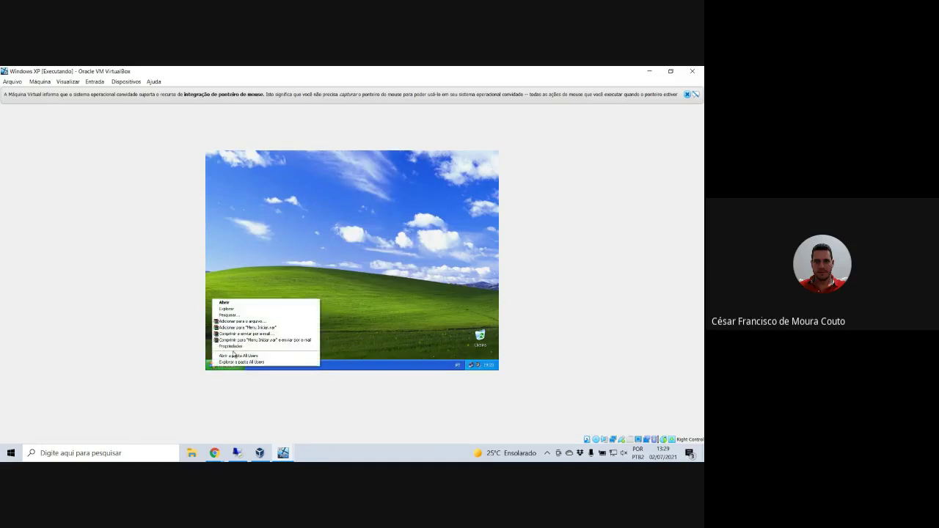
pyautogui.click(228, 366)
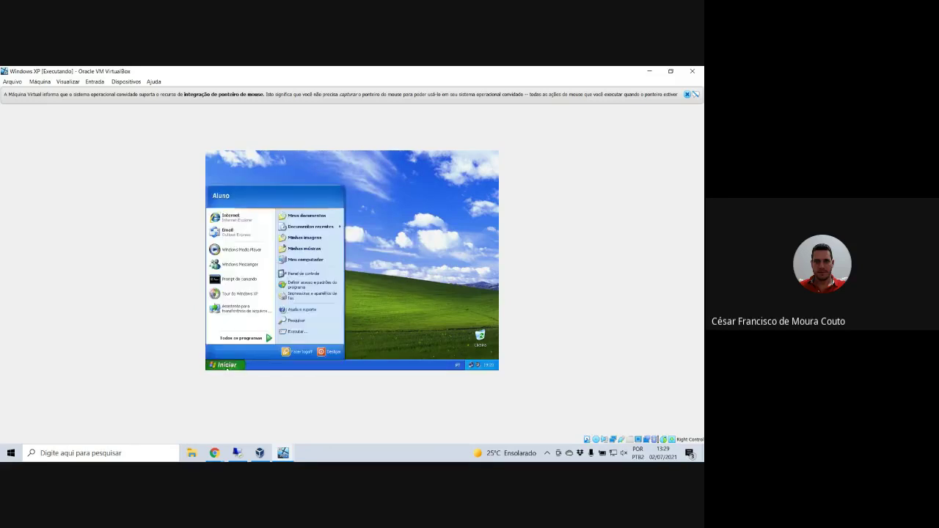
pyautogui.click(300, 357)
pyautogui.click(340, 269)
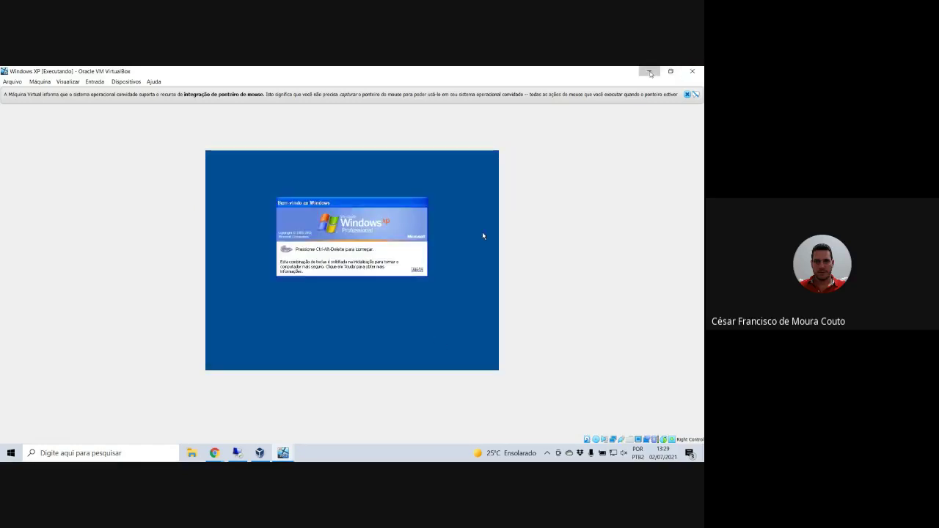
pyautogui.click(649, 71)
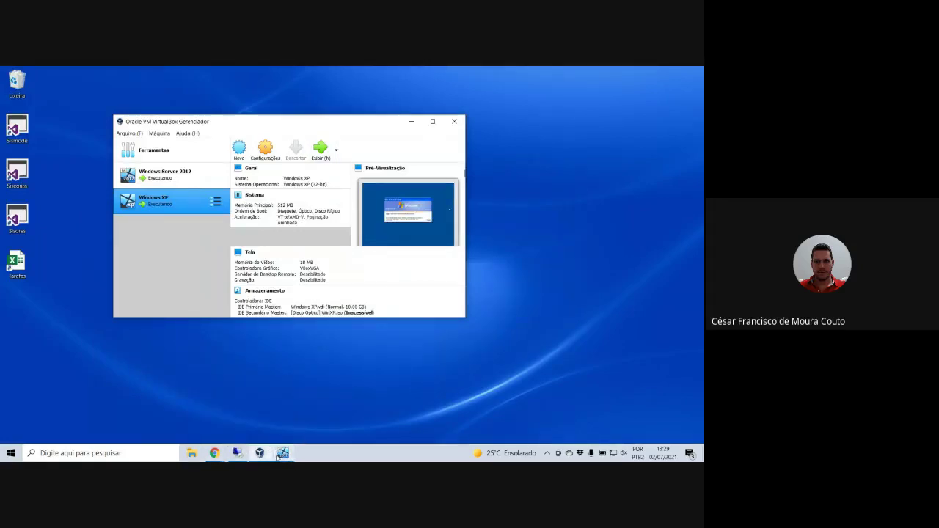
# - In the server session, refresh Computers to confirm WINXP-CESAR, then open the Users container's context menu
pyautogui.moveTo(242, 454)
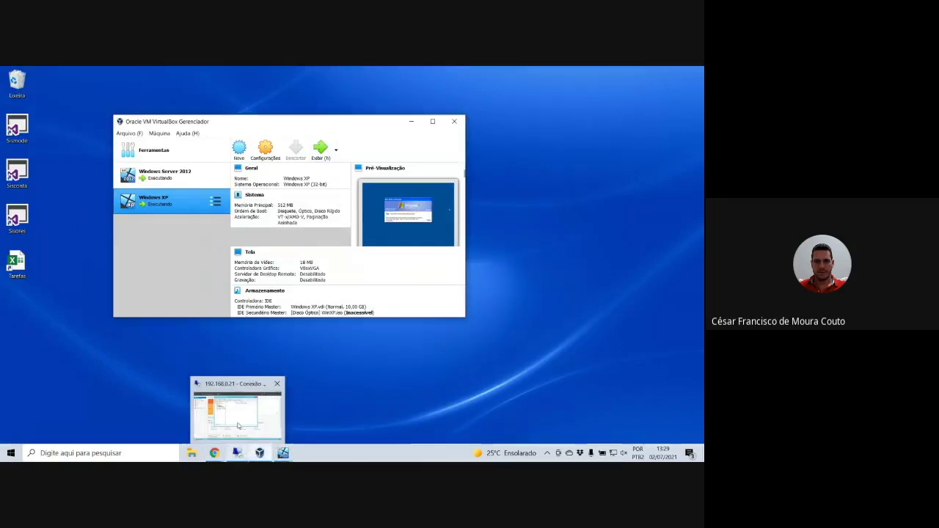
pyautogui.click(237, 407)
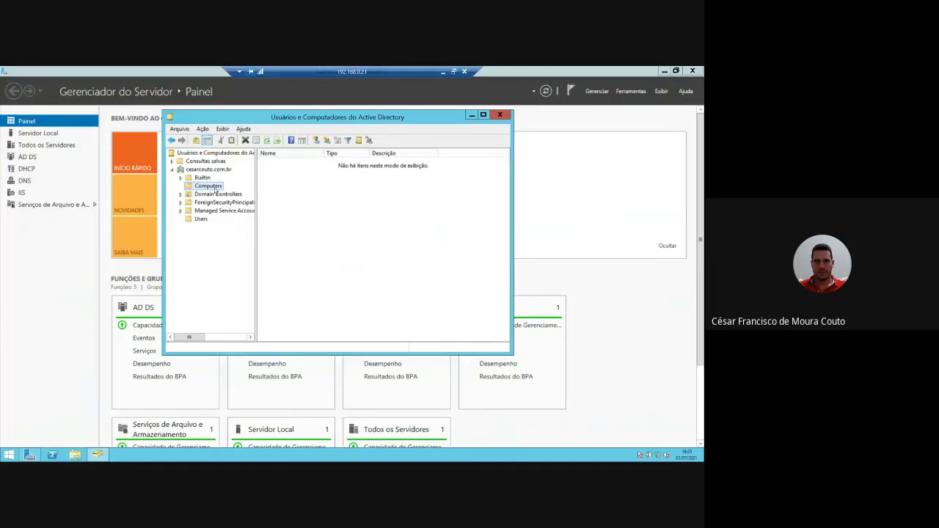
pyautogui.click(267, 140)
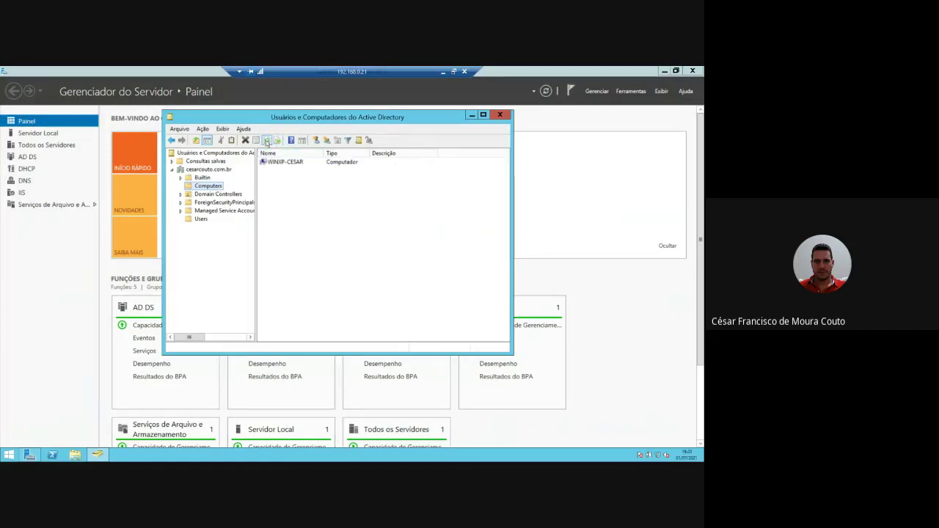
pyautogui.click(273, 163)
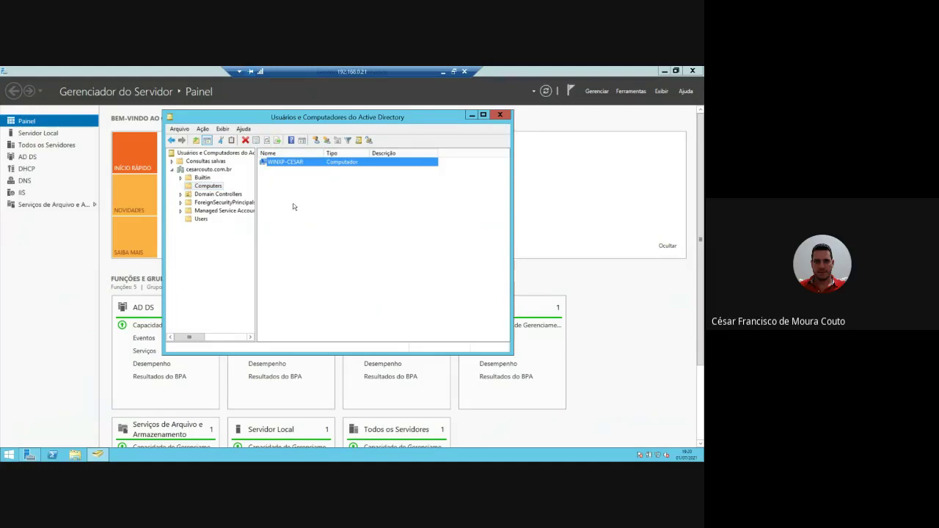
pyautogui.click(200, 218)
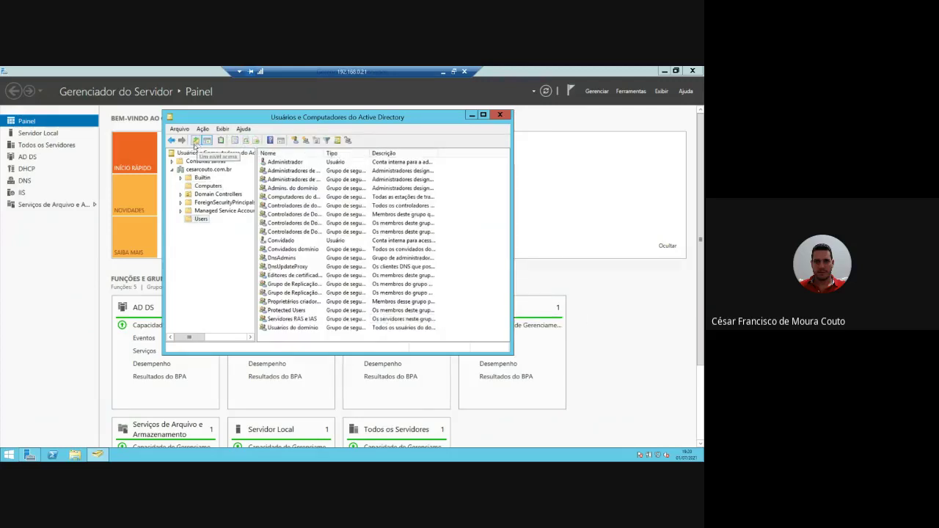
pyautogui.rightClick(206, 220)
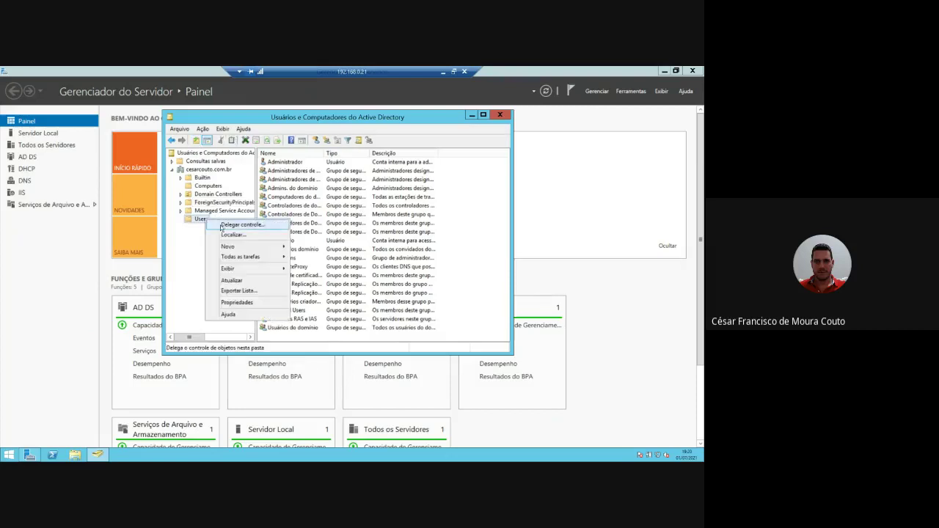
# - Start a new user via Novo > Usuário, entering the first name and logon name, then advance
pyautogui.moveTo(243, 250)
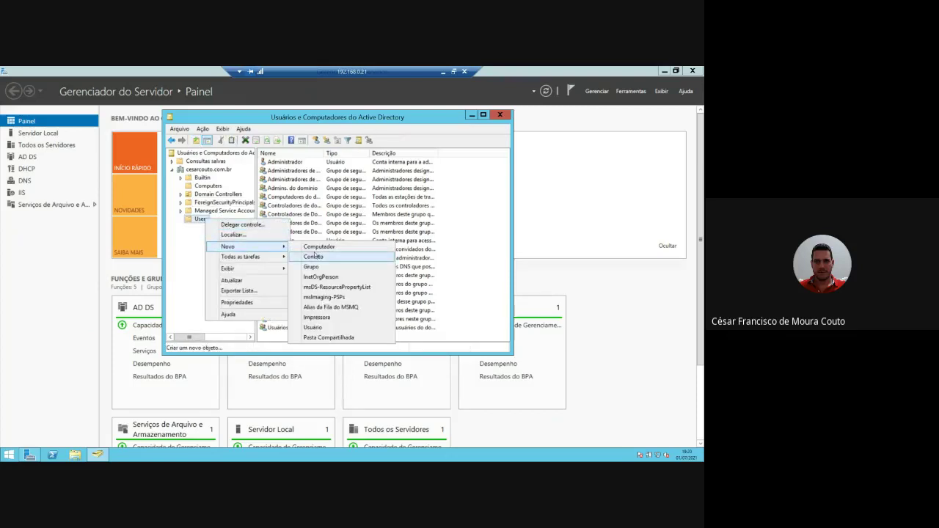
pyautogui.click(315, 327)
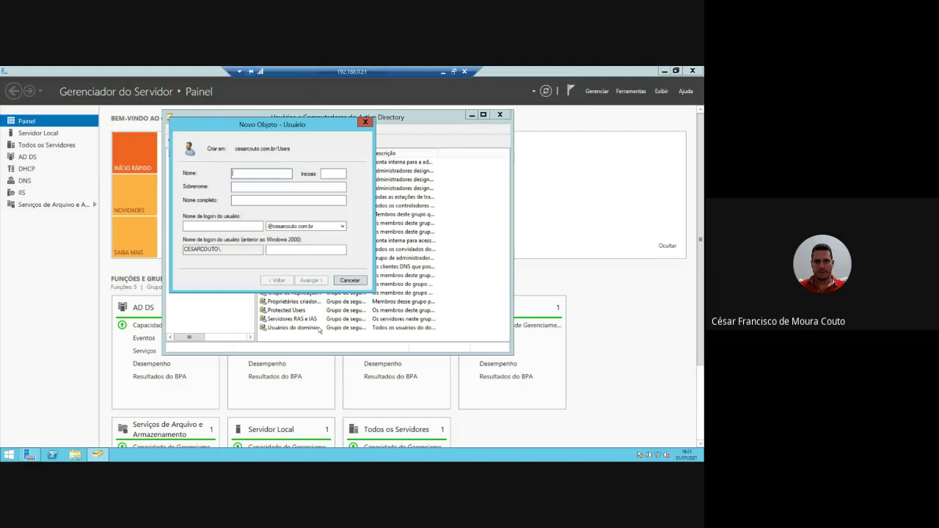
pyautogui.write('cesar')
pyautogui.press('Tab')
pyautogui.click(256, 226)
pyautogui.write('cesa')
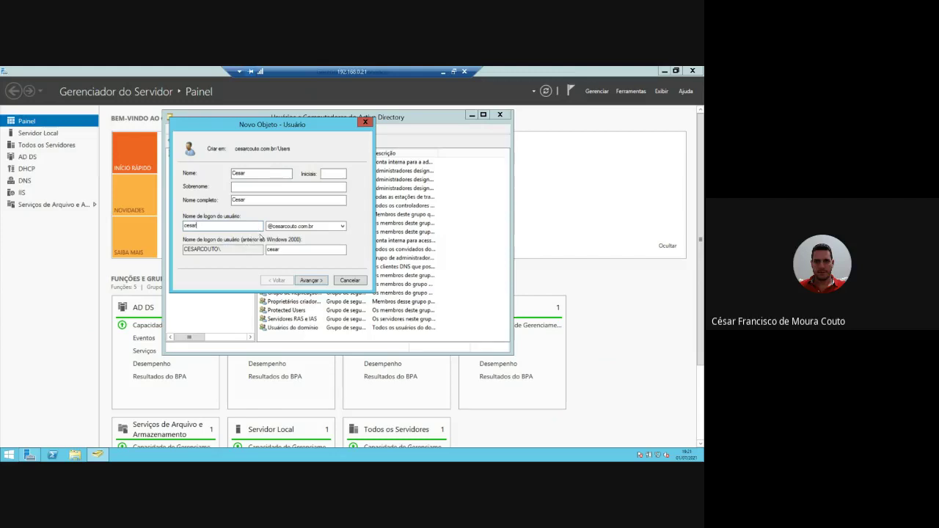
pyautogui.click(311, 280)
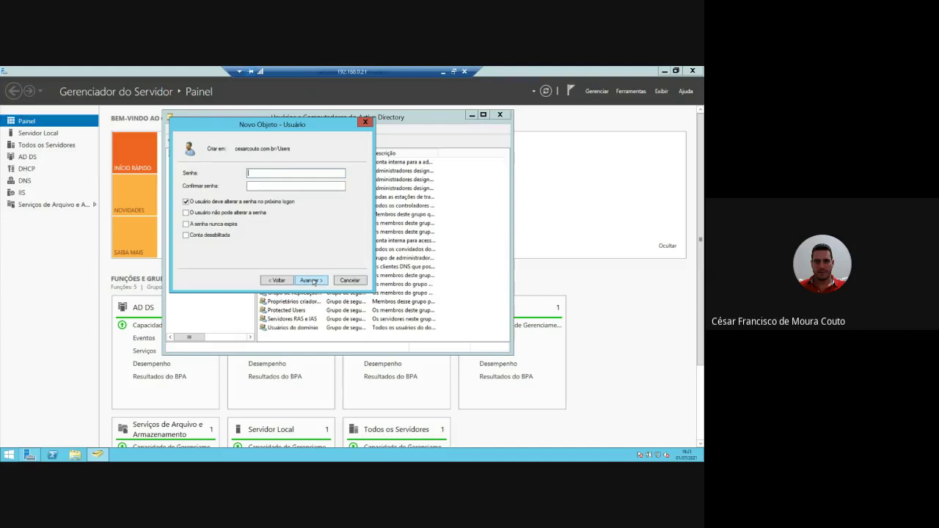
# - Enter a password, untick the change-at-next-logon option, and try to finish; the password policy rejects it
pyautogui.write('************')
pyautogui.press('BackSpace')
pyautogui.press('BackSpace')
pyautogui.press('BackSpace')
pyautogui.press('BackSpace')
pyautogui.press('BackSpace')
pyautogui.write('******')
pyautogui.click(187, 202)
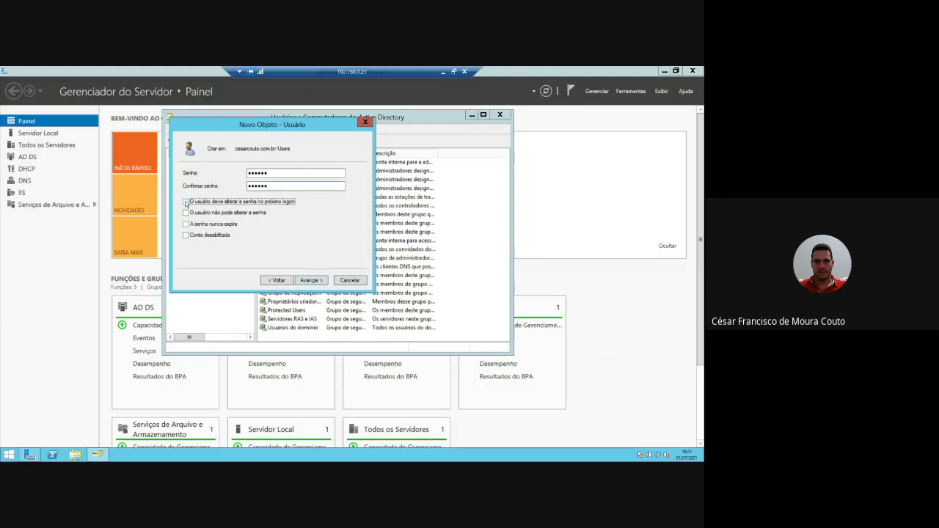
pyautogui.click(314, 282)
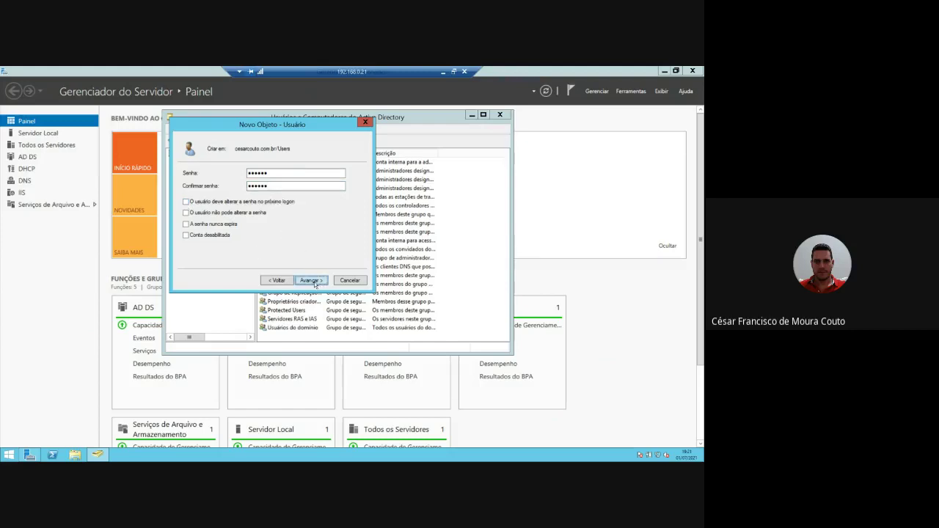
pyautogui.click(314, 282)
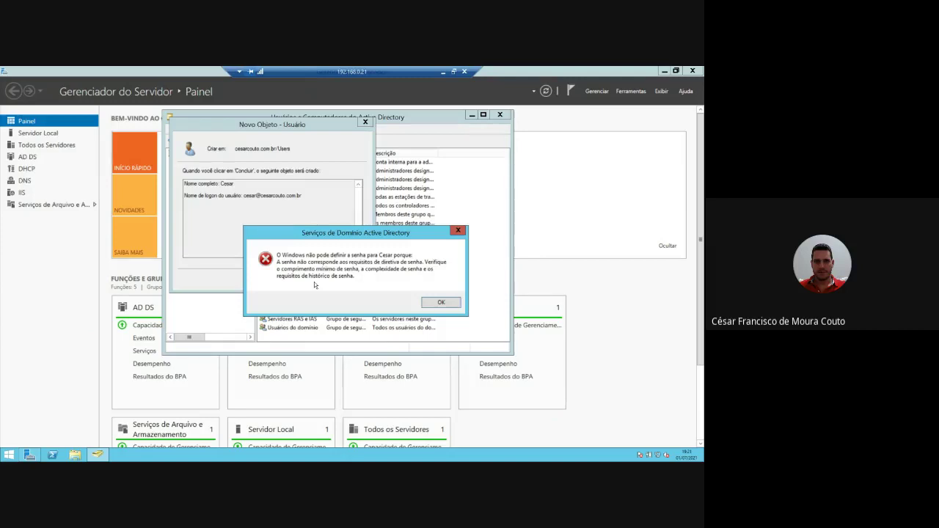
pyautogui.click(438, 302)
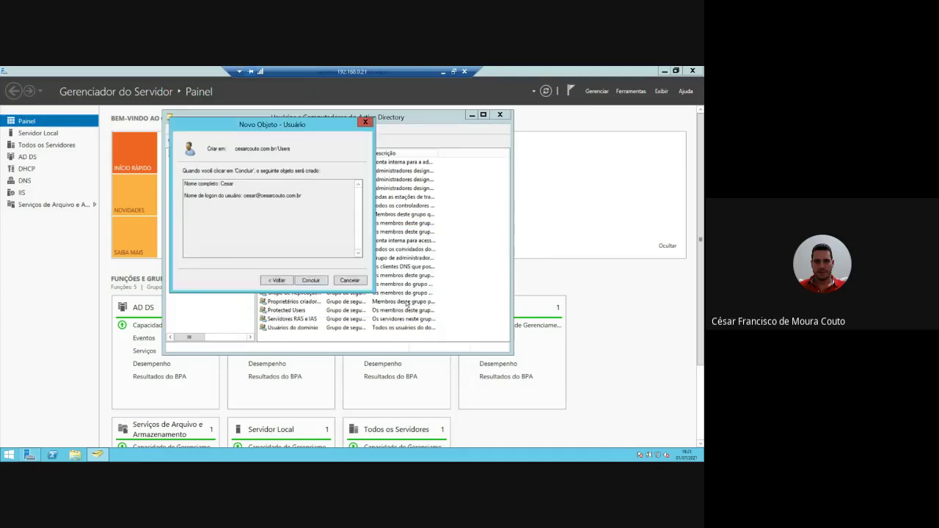
# - Re-enter and confirm a different password, which the password policy rejects again
pyautogui.click(279, 282)
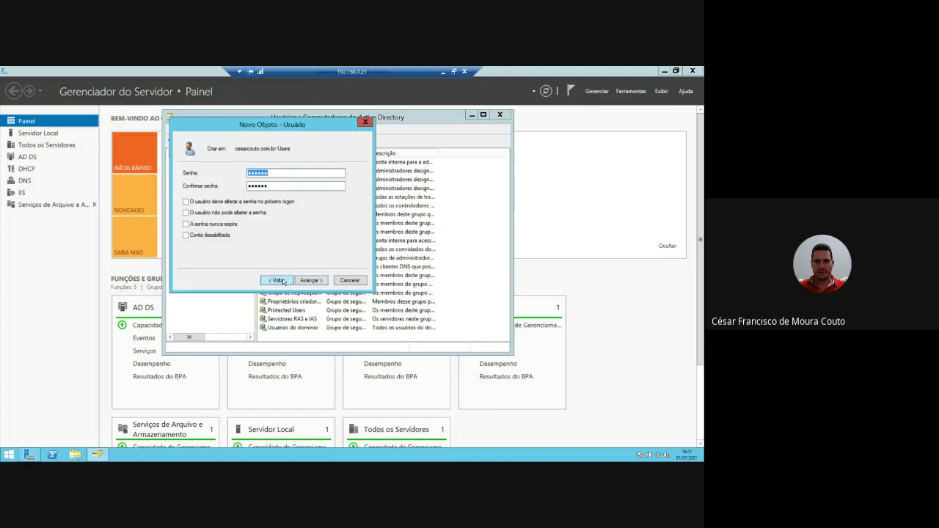
pyautogui.write('******')
pyautogui.press('Tab')
pyautogui.write('********')
pyautogui.click(314, 284)
pyautogui.click(311, 280)
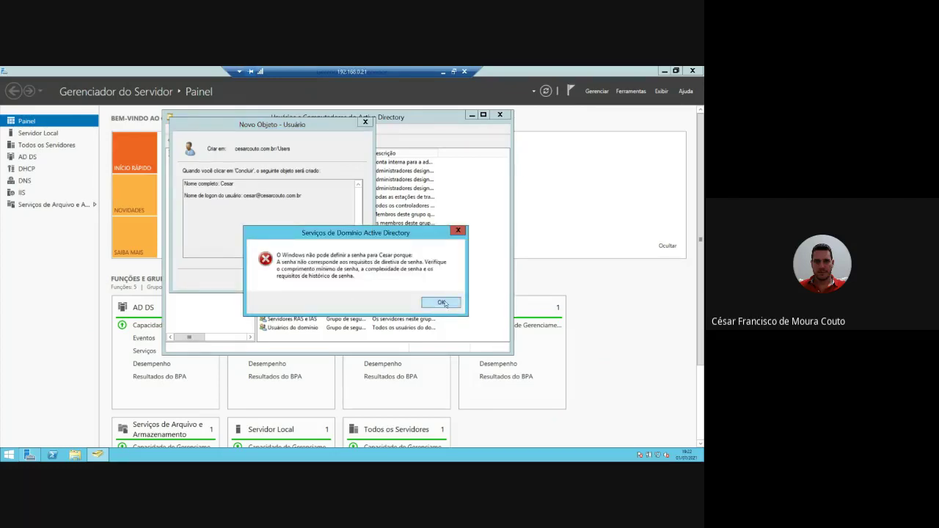
pyautogui.click(441, 303)
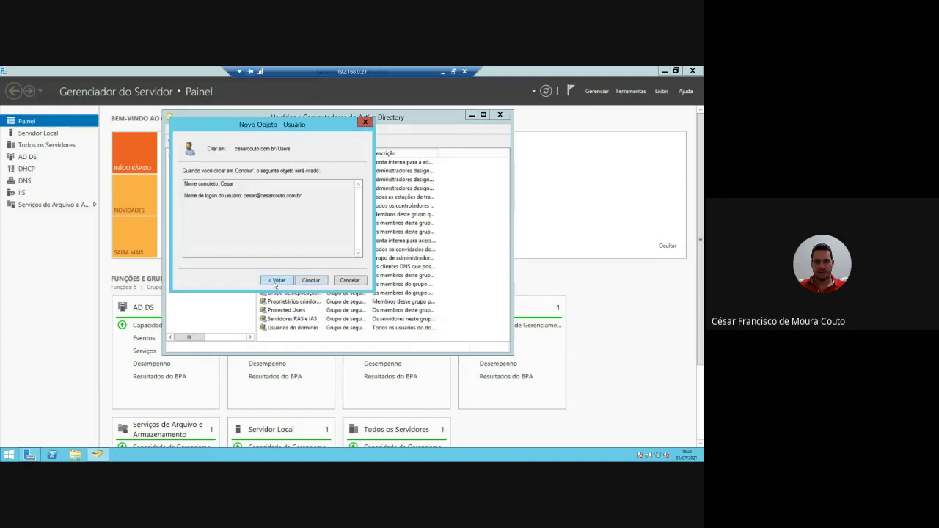
# - Enter a policy-compliant complex password and complete the new user account with Concluir
pyautogui.click(276, 285)
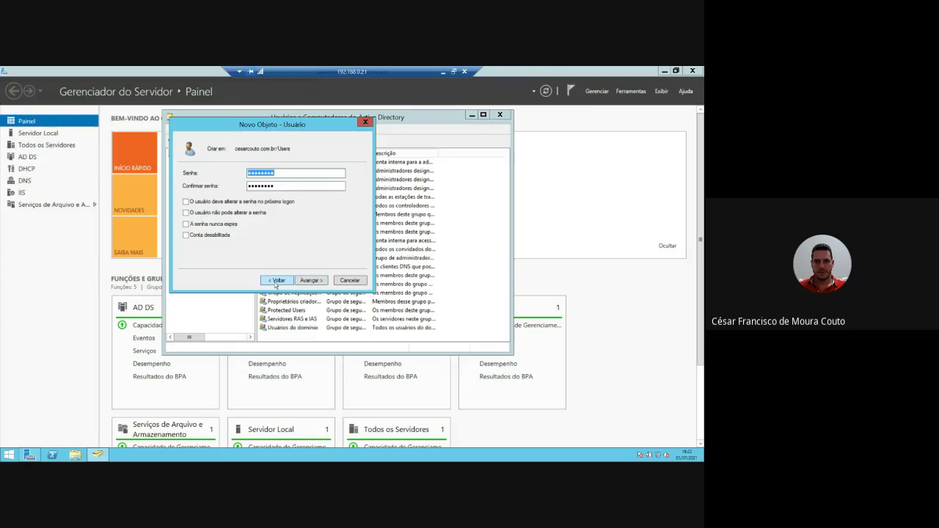
pyautogui.press('Tab')
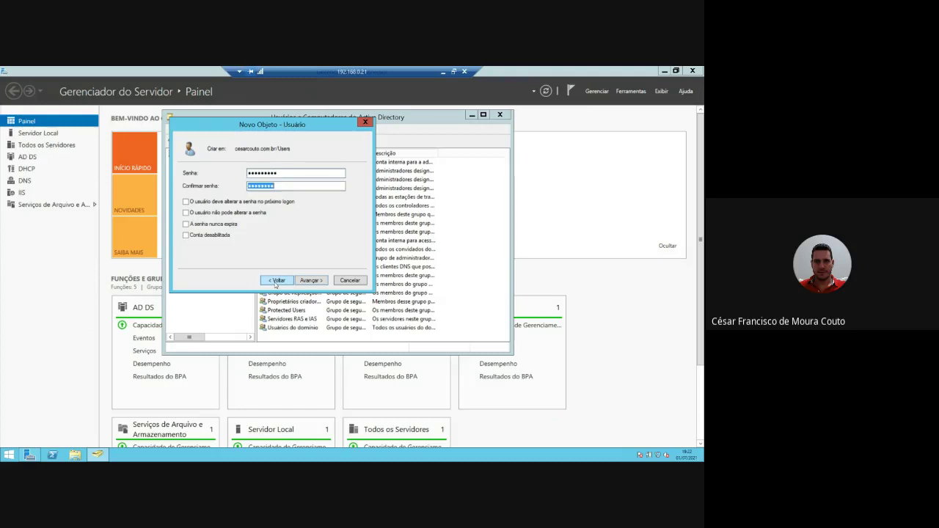
pyautogui.click(305, 282)
pyautogui.click(305, 281)
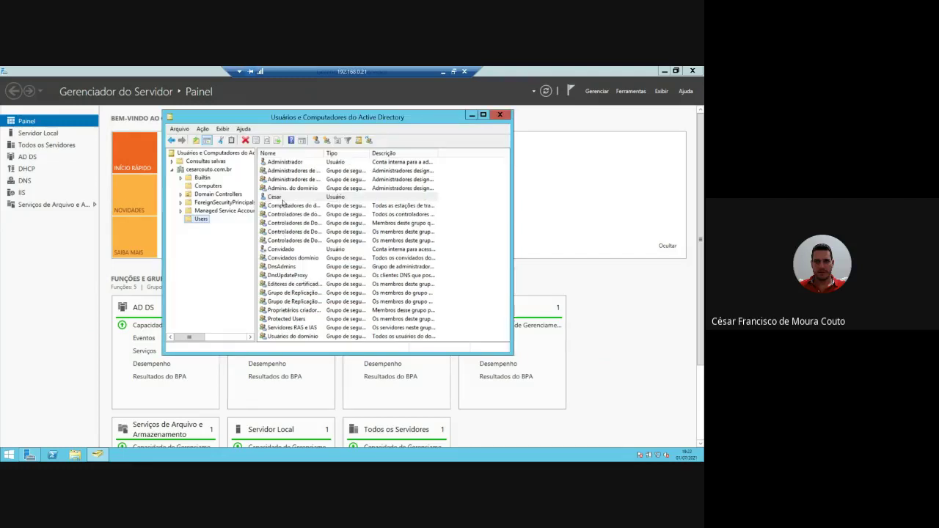
# - Select the newly created user and minimize the Remote Desktop session
pyautogui.click(282, 198)
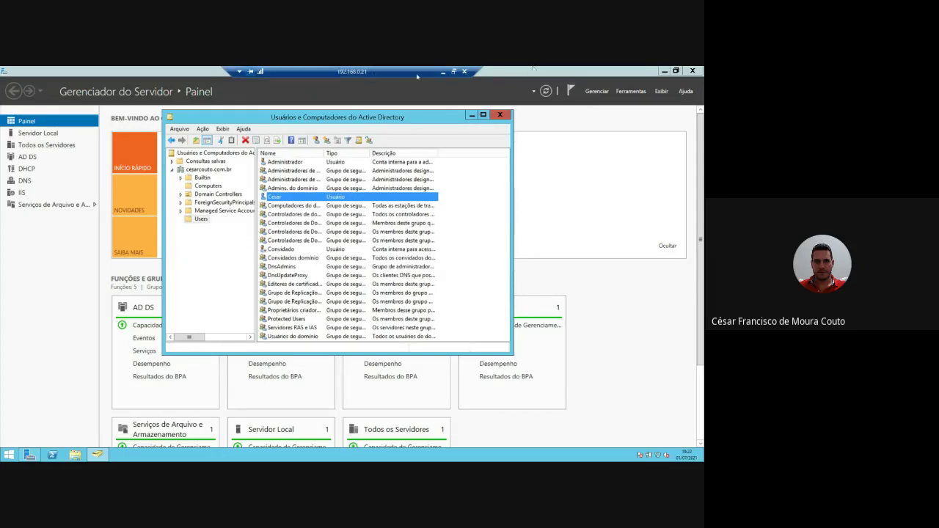
pyautogui.click(443, 73)
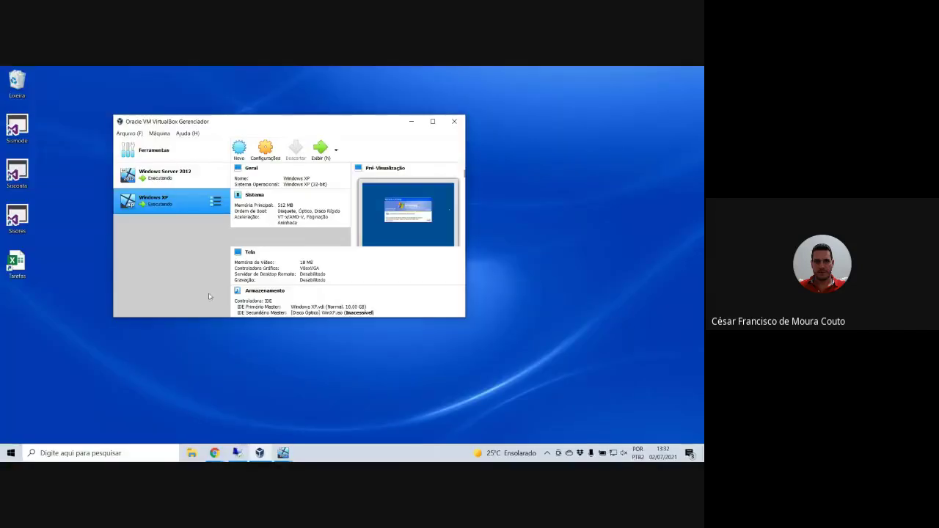
# - Bring the Windows XP VM forward and send Ctrl-Alt-Del to reach its logon dialog
pyautogui.click(214, 452)
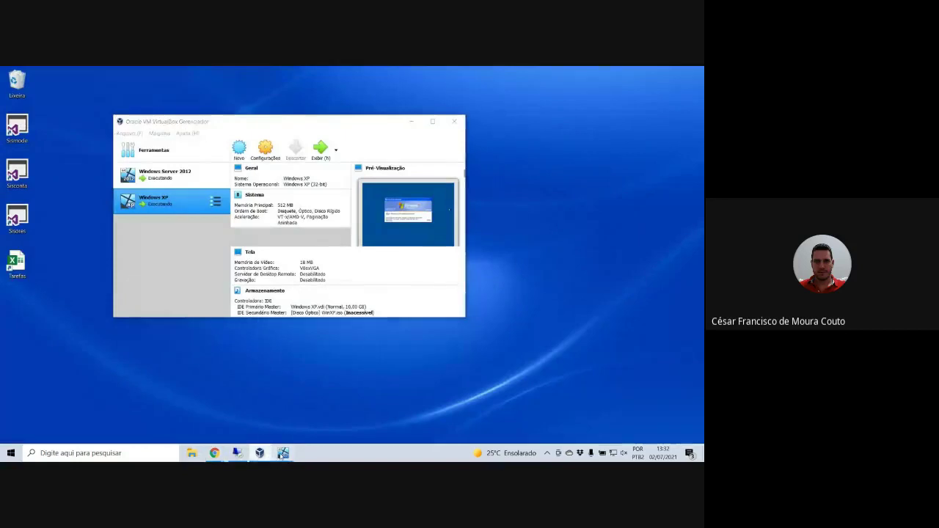
pyautogui.moveTo(259, 452)
pyautogui.click(320, 424)
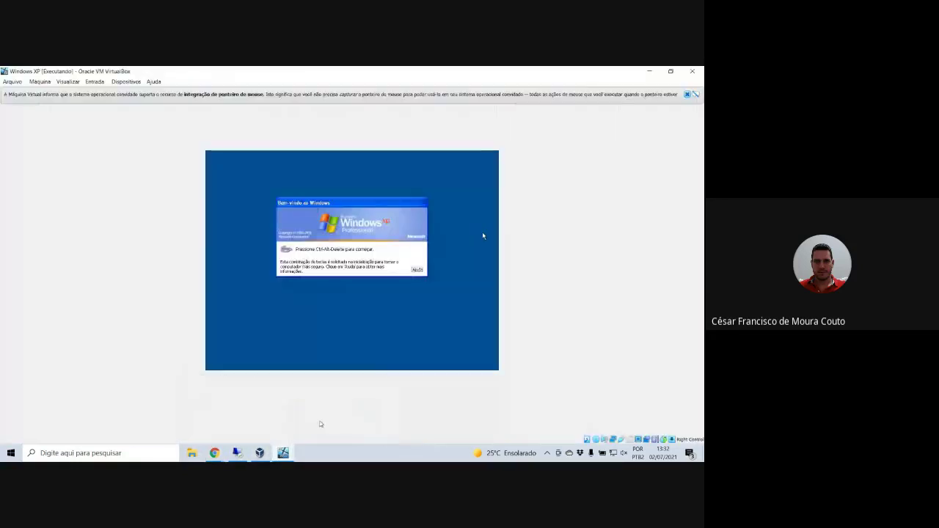
pyautogui.click(672, 439)
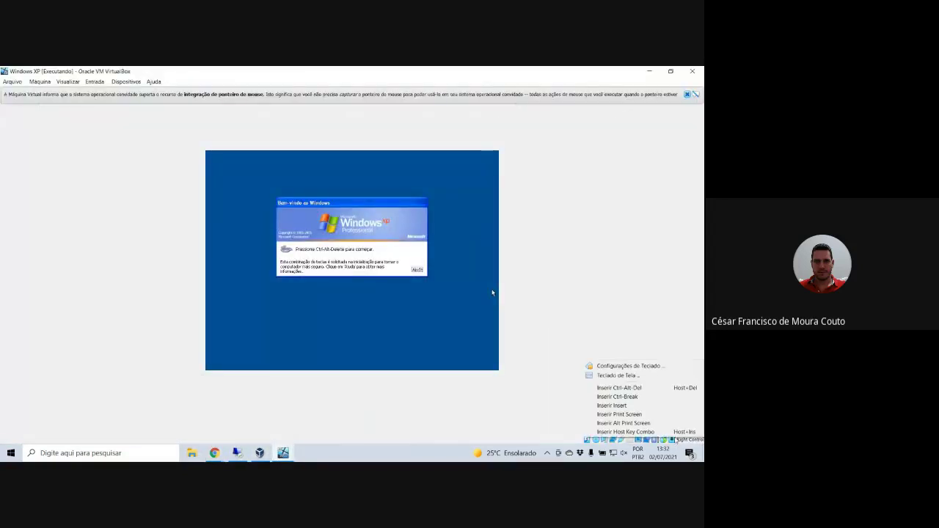
pyautogui.click(632, 390)
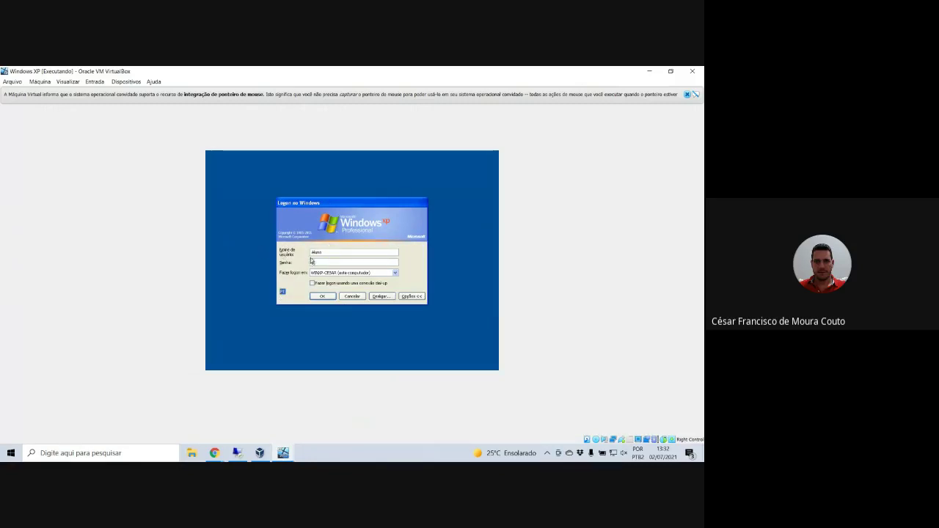
# - Log on as the new user, switching Fazer logon em to CESARCOUTO after a failed local attempt
pyautogui.doubleClick(318, 252)
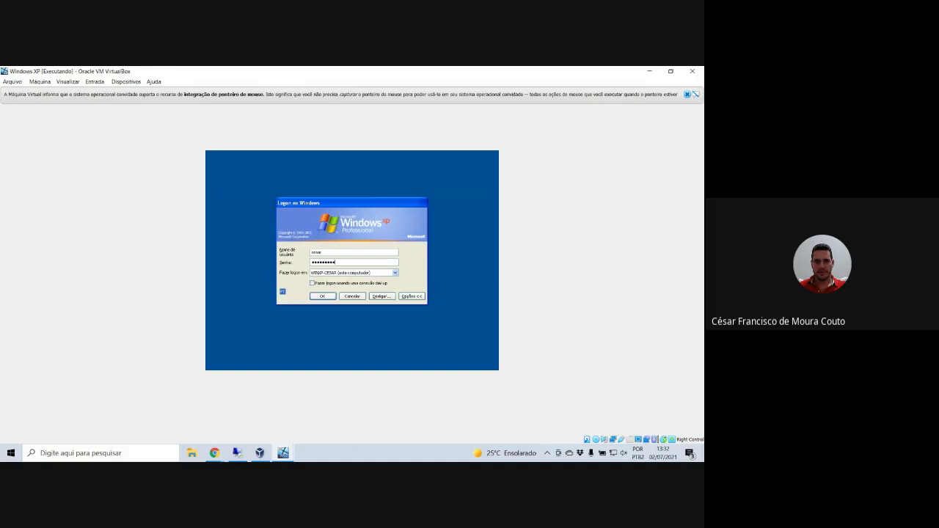
pyautogui.click(323, 296)
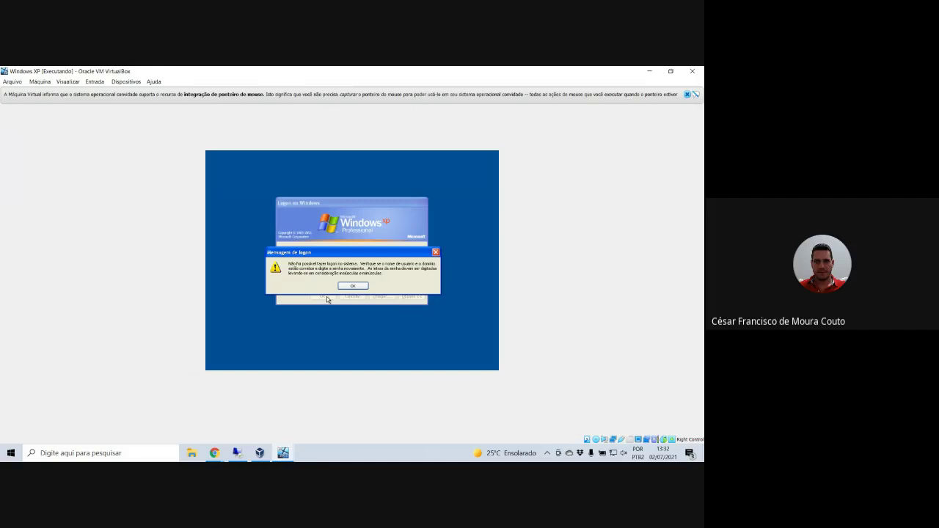
pyautogui.click(350, 286)
pyautogui.click(356, 272)
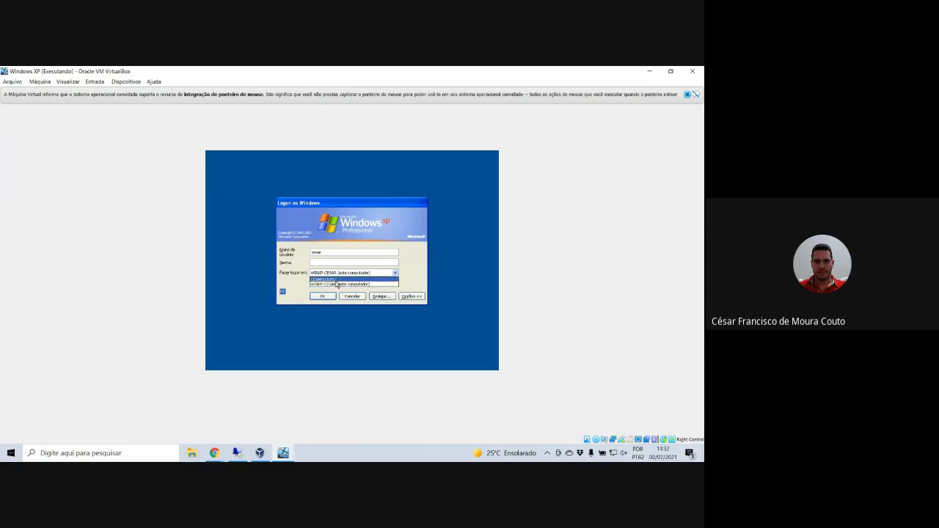
pyautogui.click(336, 280)
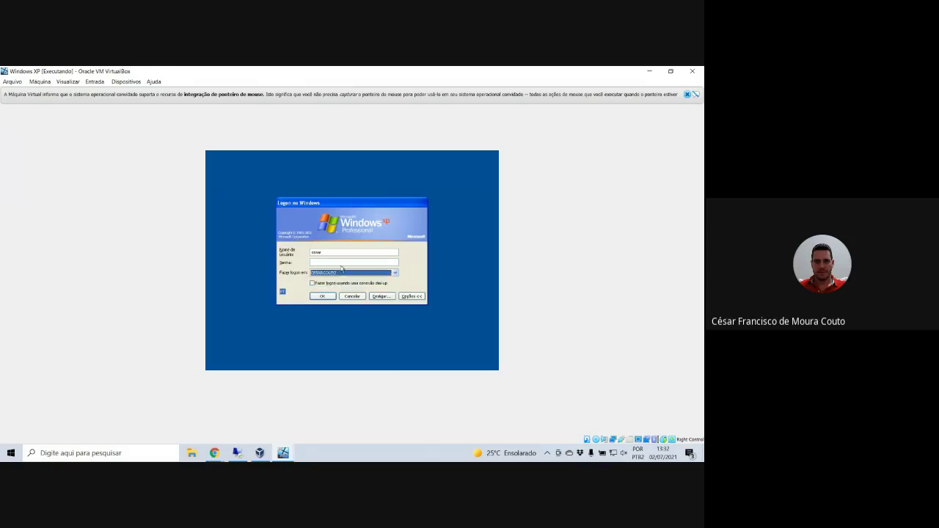
pyautogui.click(341, 262)
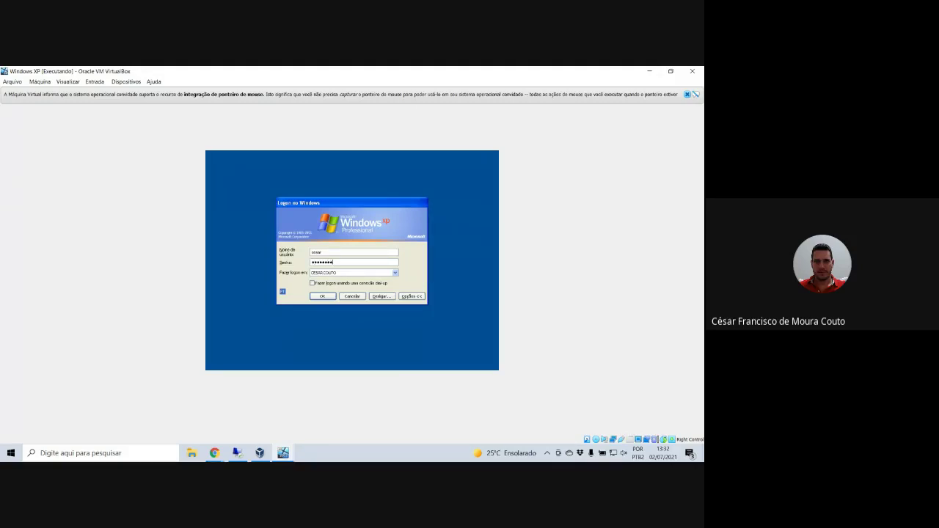
pyautogui.write('*')
pyautogui.click(326, 296)
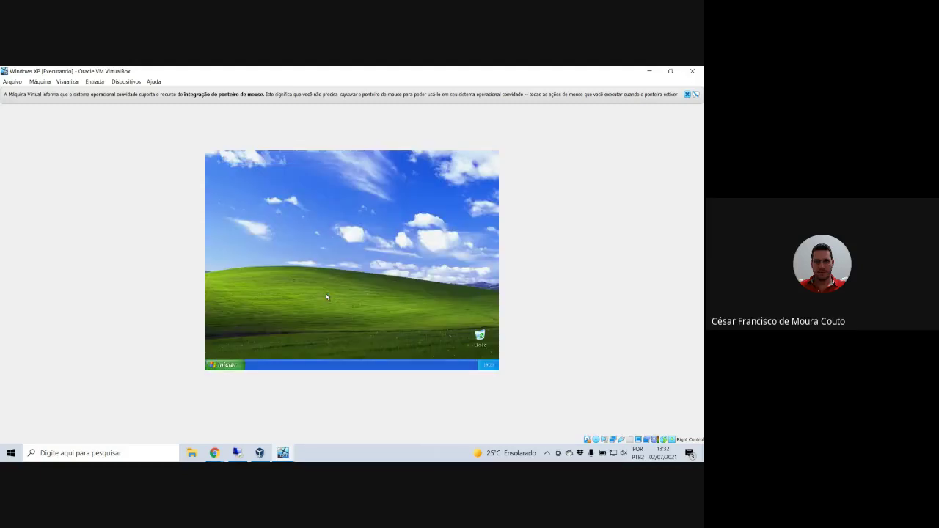
# - Log the domain user off from the Start menu, confirming with 'Fazer logoff'
pyautogui.press('super')
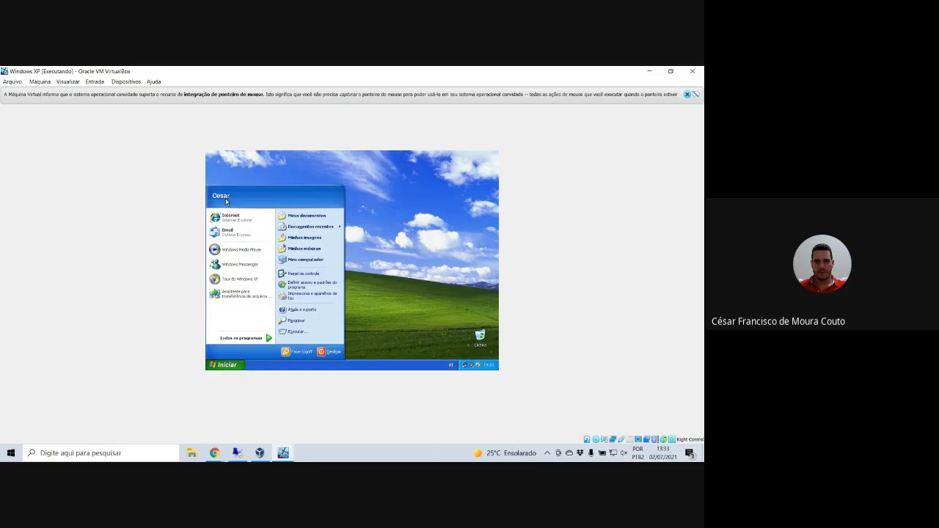
pyautogui.click(302, 357)
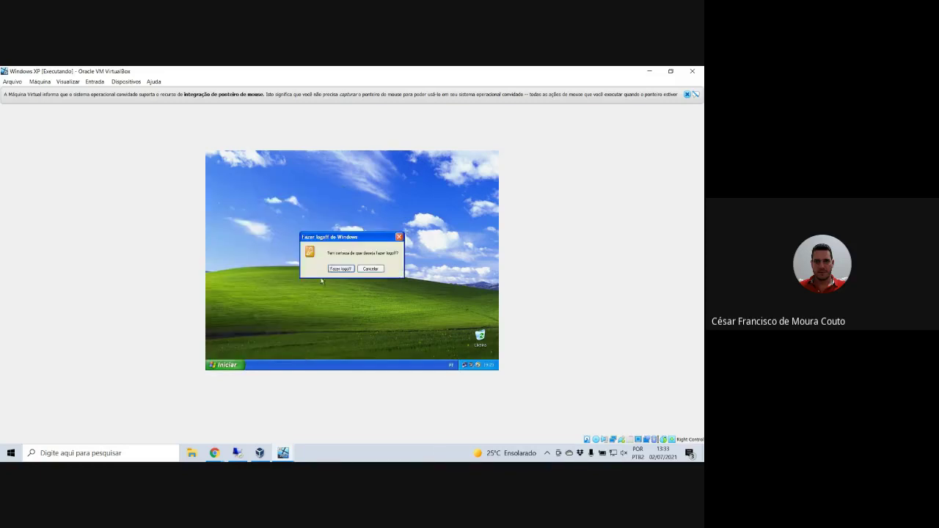
pyautogui.click(336, 271)
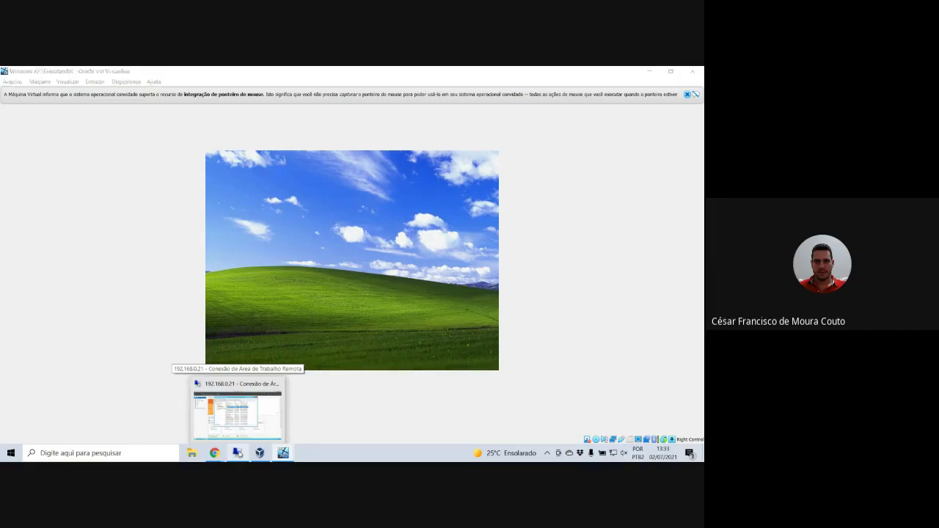
# - Start a new user in the Users container, entering its first name and the logon name 'valter'
pyautogui.click(238, 453)
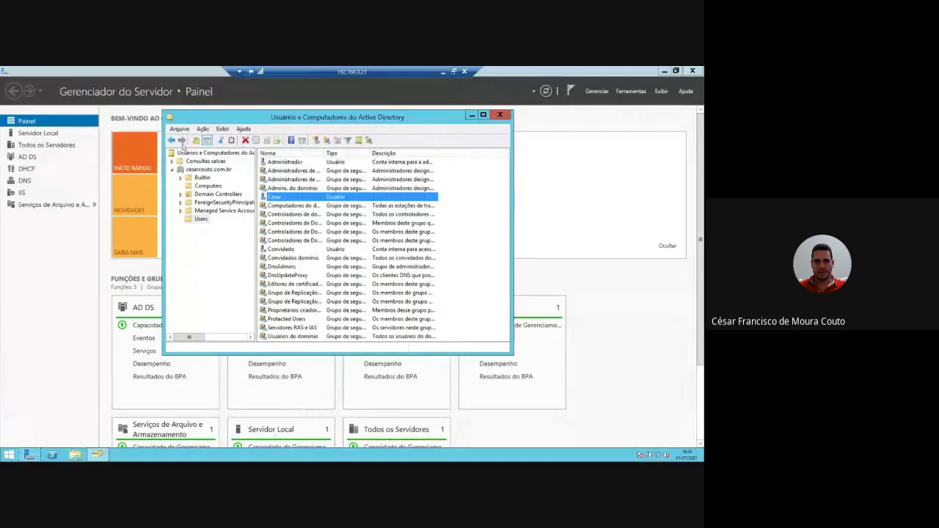
pyautogui.rightClick(207, 220)
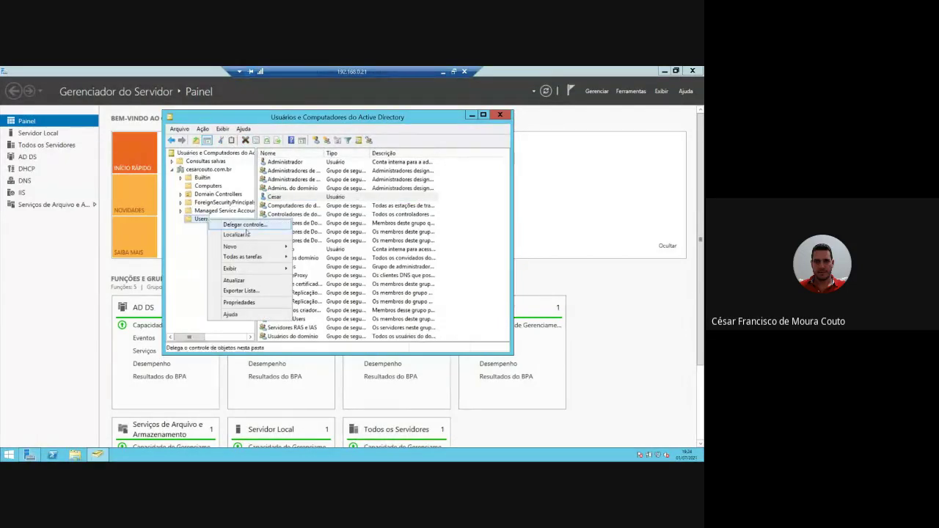
pyautogui.moveTo(249, 247)
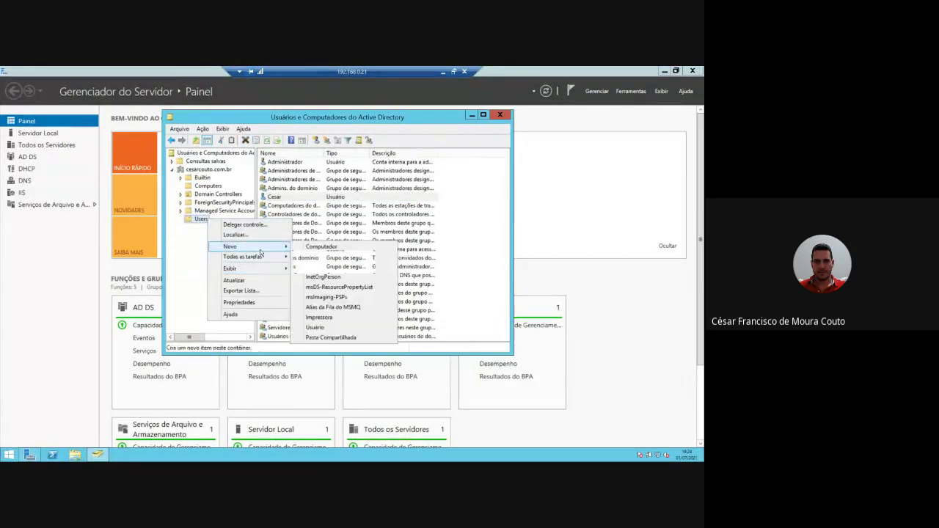
pyautogui.click(327, 327)
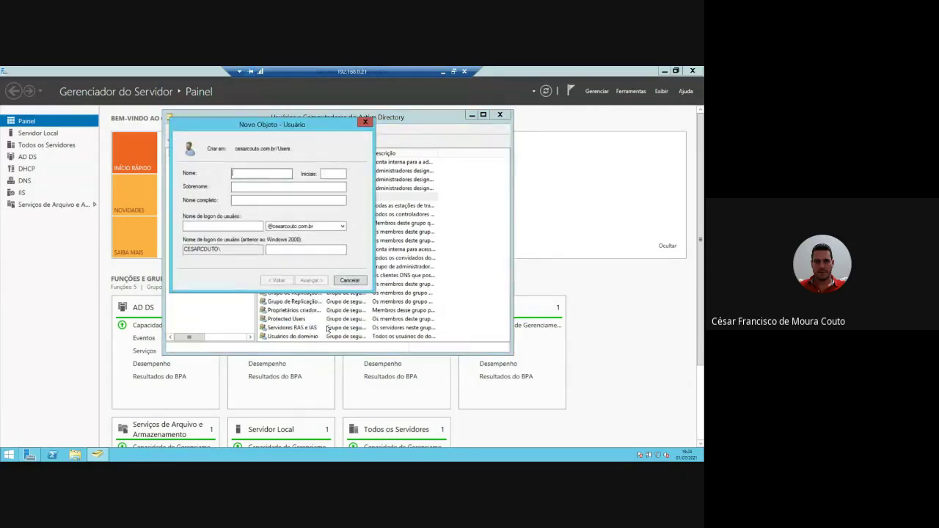
pyautogui.write('Valter')
pyautogui.press('Tab')
pyautogui.press('Tab')
pyautogui.write('v')
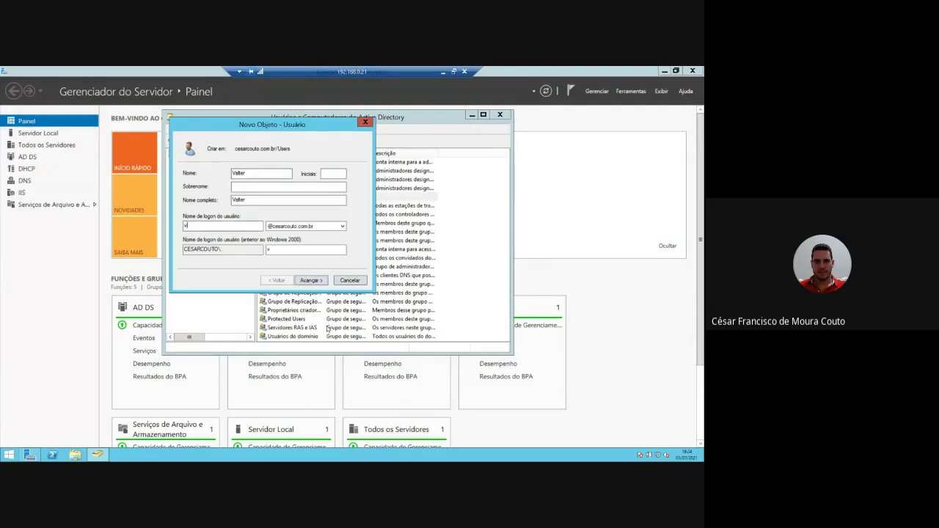
pyautogui.write('alter')
pyautogui.press('Tab')
pyautogui.press('Tab')
pyautogui.press('Tab')
# - Set and confirm the user's password, disable 'must change password at next logon', and finish
pyautogui.click(310, 281)
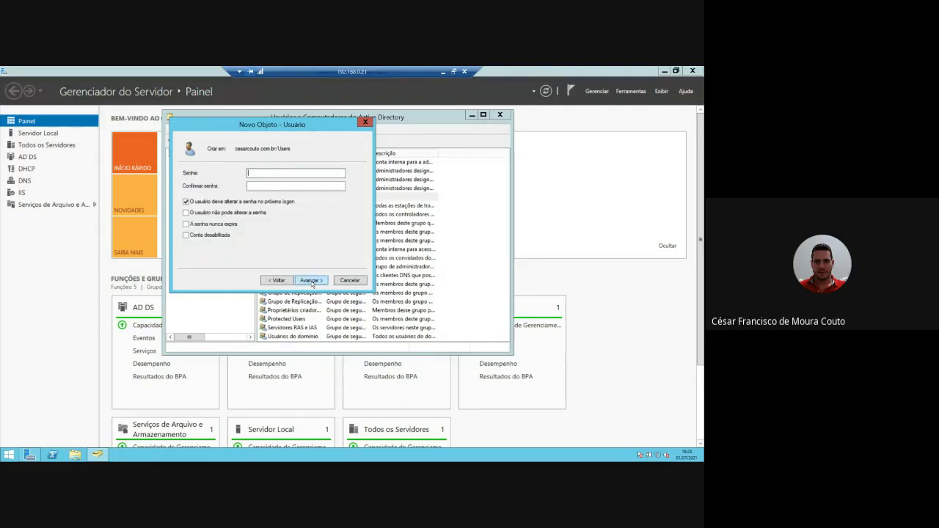
pyautogui.press('Tab')
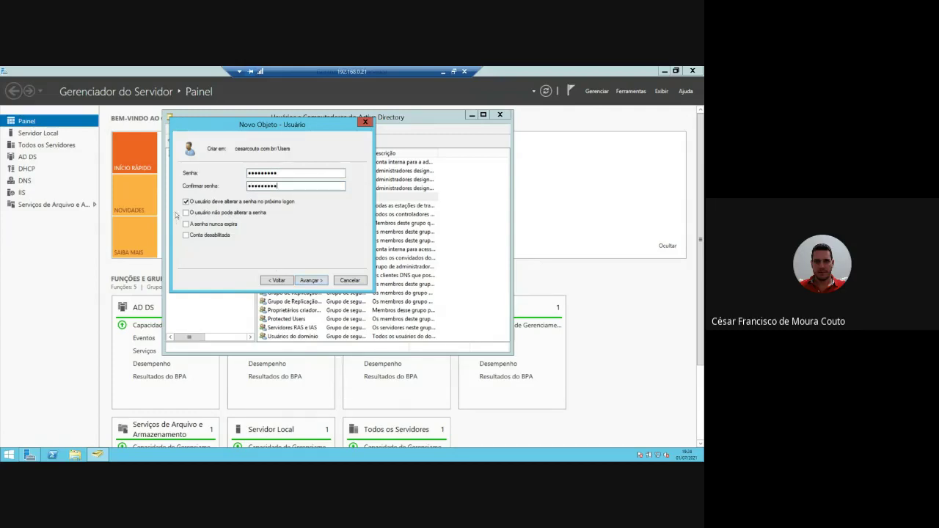
pyautogui.click(186, 202)
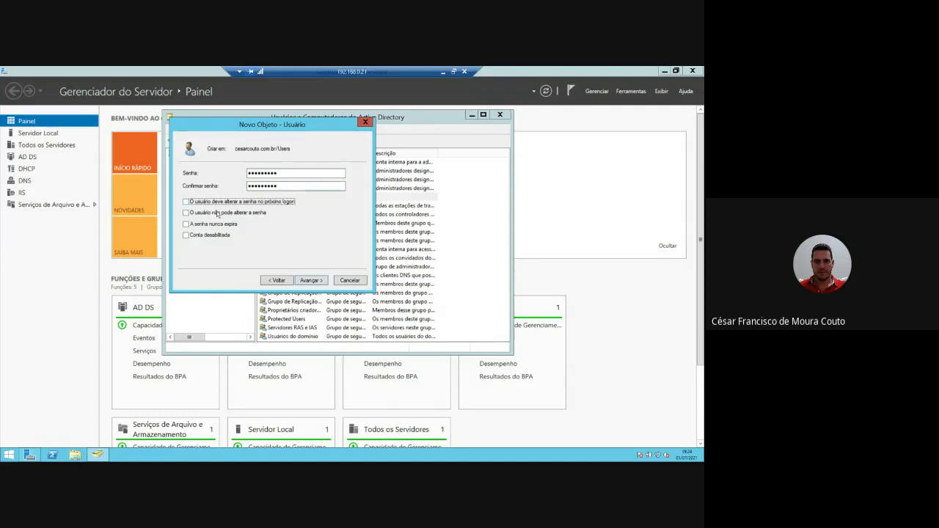
pyautogui.click(308, 280)
pyautogui.click(307, 280)
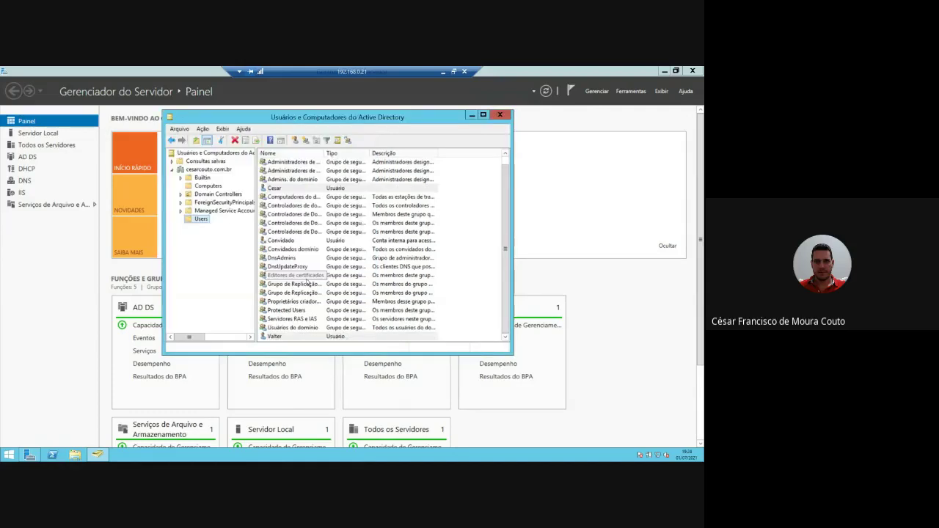
# - Check the newly created user in the Users container against the other existing account
pyautogui.click(269, 337)
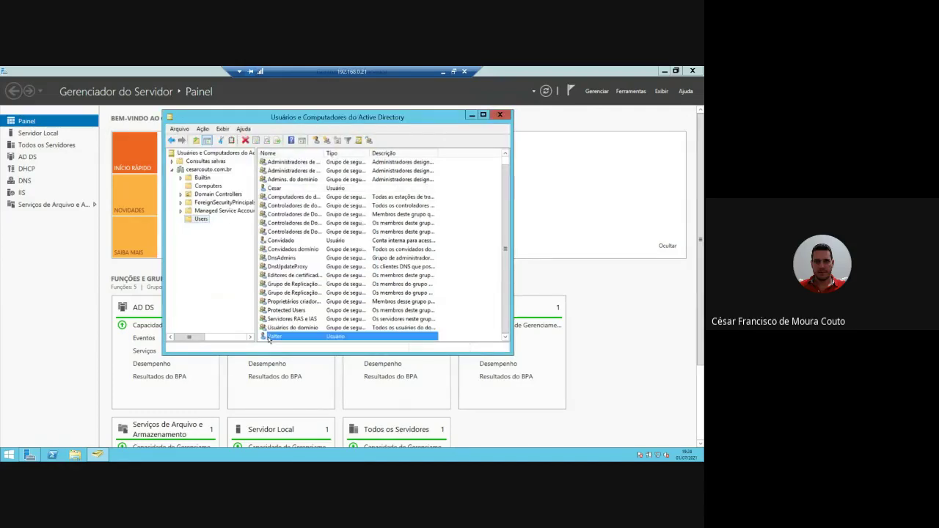
pyautogui.click(275, 189)
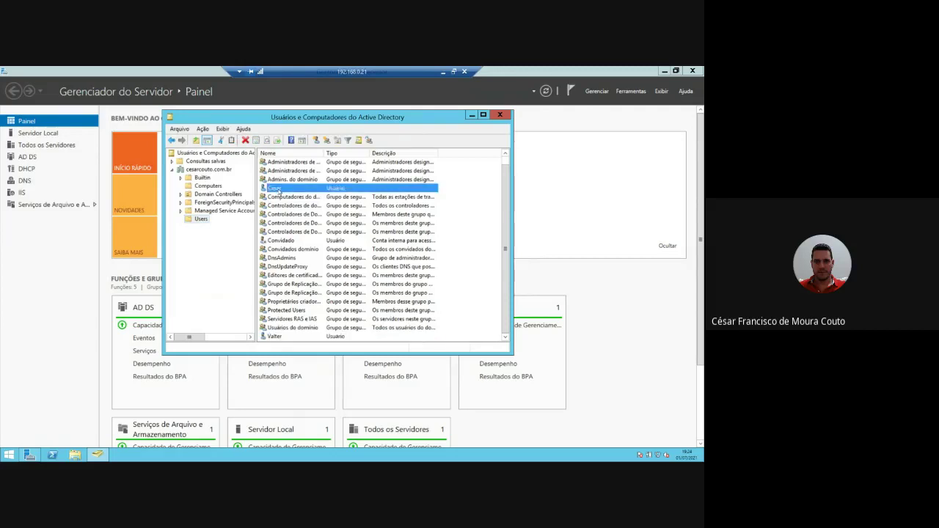
pyautogui.click(276, 337)
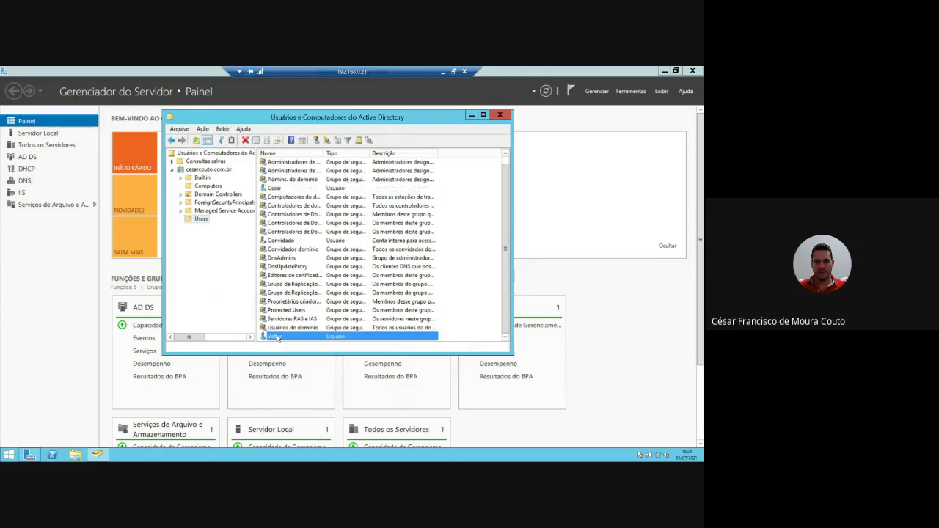
# - Minimize the remote session and send Ctrl-Alt-Del to the XP VM to reach its logon prompt
pyautogui.click(443, 72)
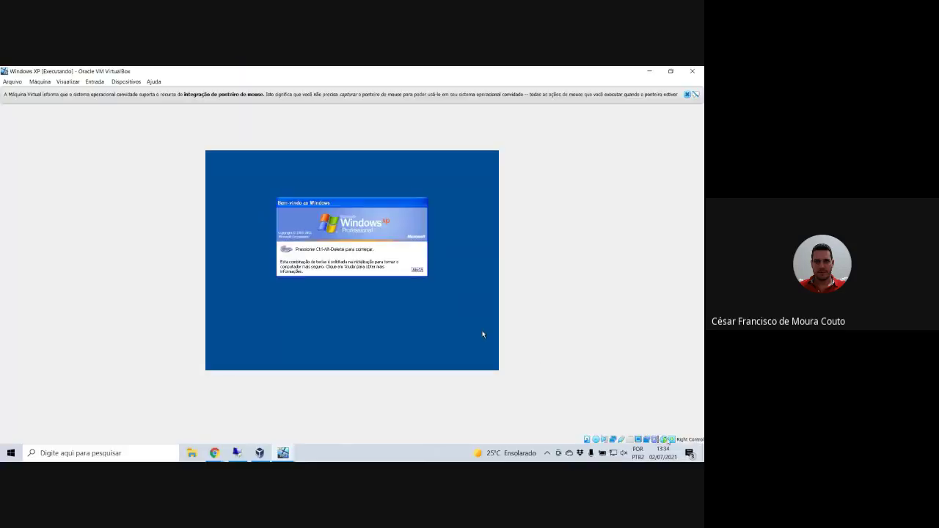
pyautogui.click(671, 440)
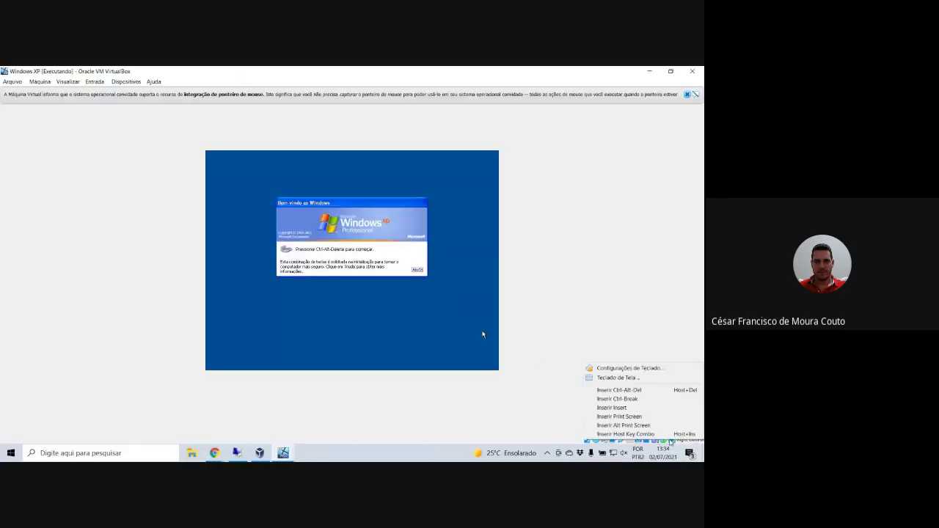
pyautogui.click(619, 389)
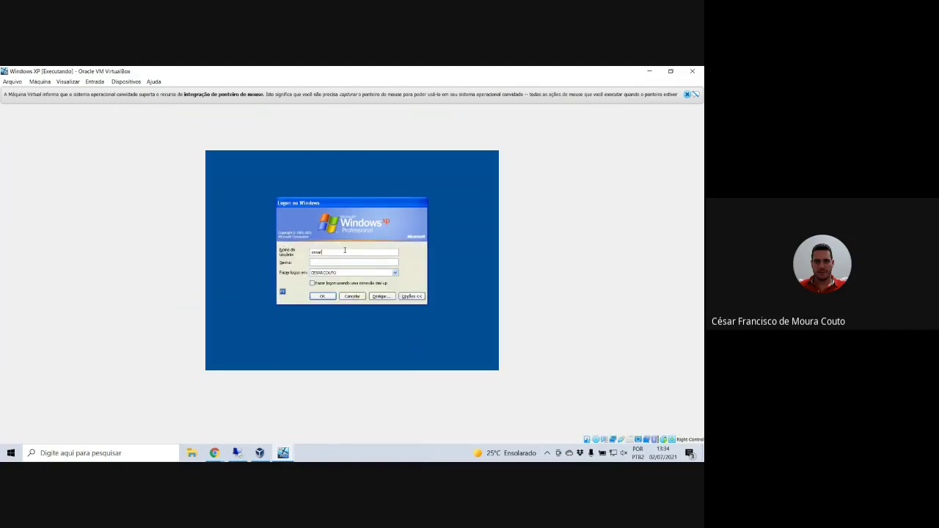
# - Log on to the XP guest as 'valter' with the account password on the CESARCOUTO domain
pyautogui.write('valter')
pyautogui.press('Tab')
pyautogui.write('••••••••')
pyautogui.click(323, 296)
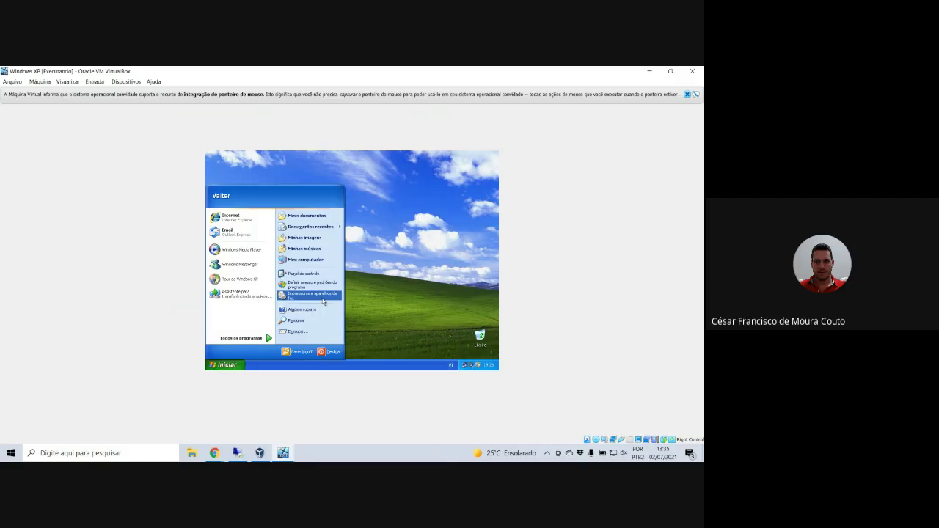
# - Open Network Connections and the properties of Local Area Connection
pyautogui.click(360, 287)
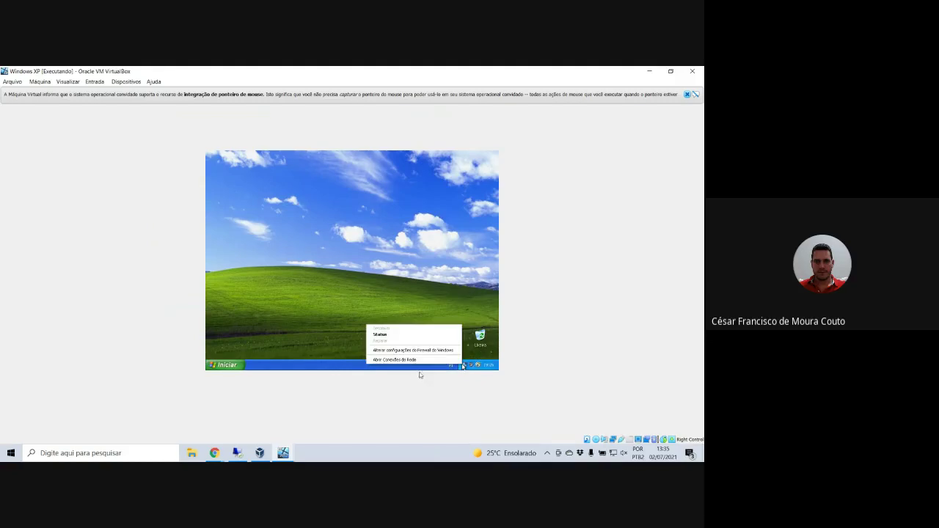
pyautogui.click(378, 360)
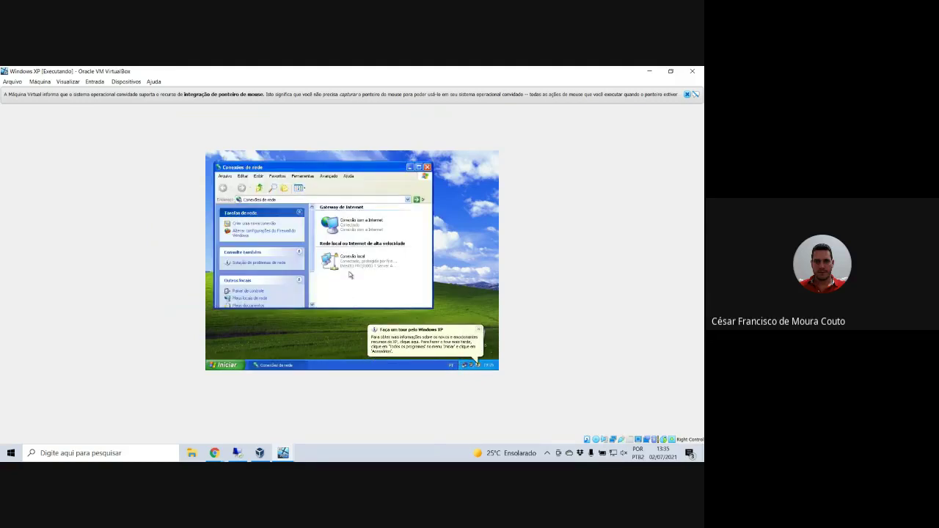
pyautogui.click(350, 272)
pyautogui.rightClick(349, 267)
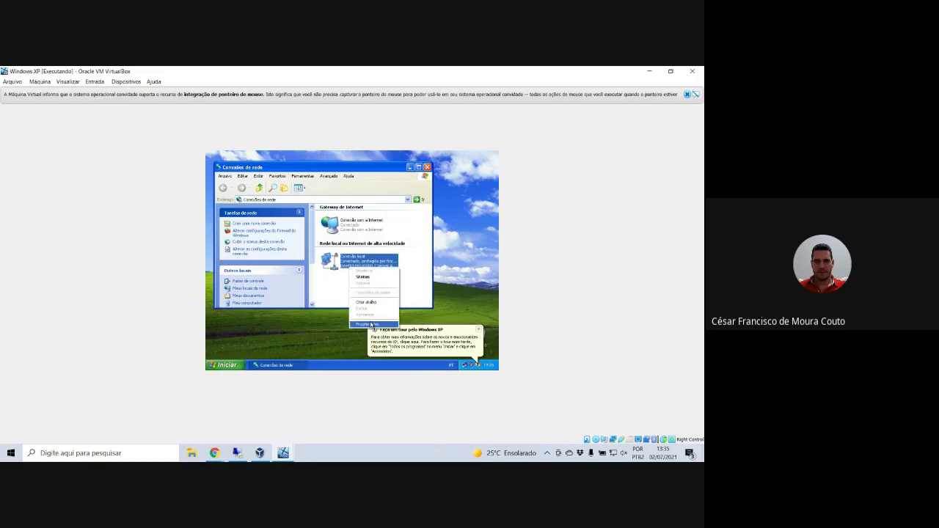
pyautogui.click(366, 324)
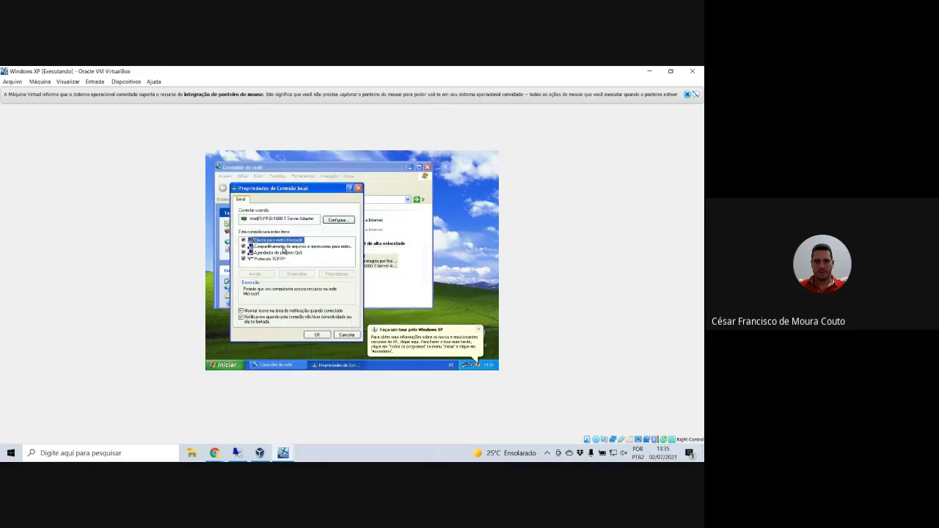
# - Try opening the TCP/IP protocol settings, then cancel the connection properties unchanged
pyautogui.click(279, 260)
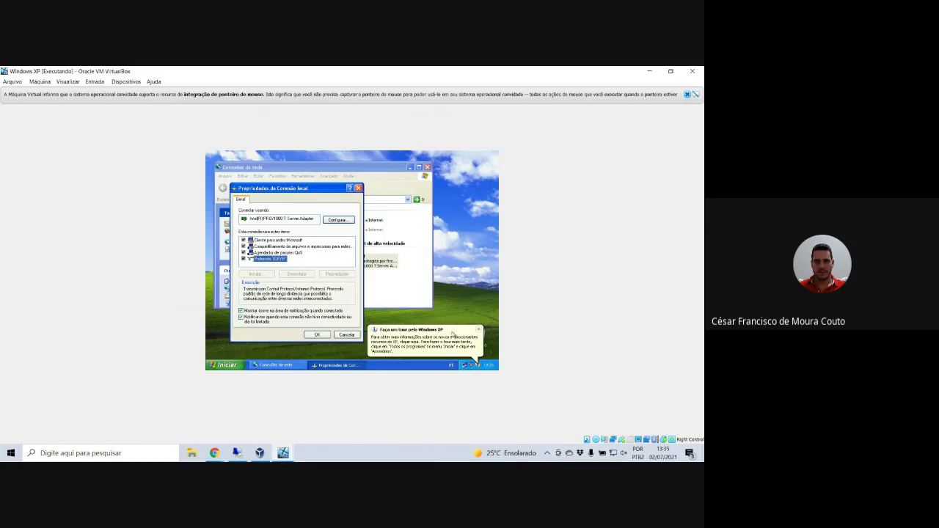
pyautogui.click(478, 330)
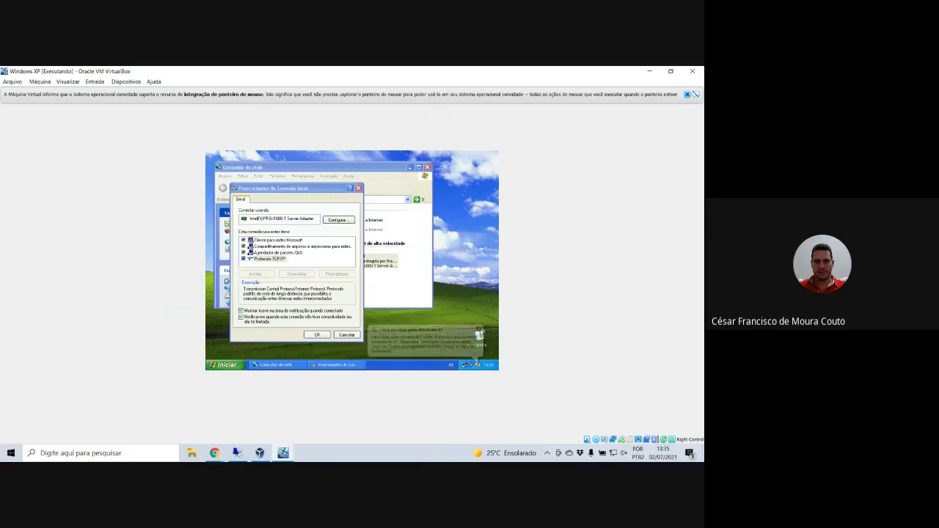
pyautogui.click(283, 259)
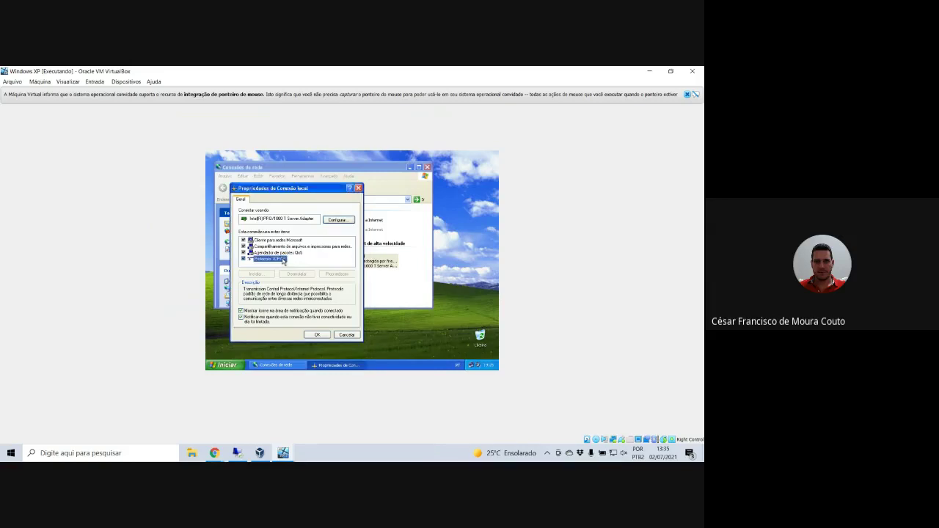
pyautogui.doubleClick(282, 260)
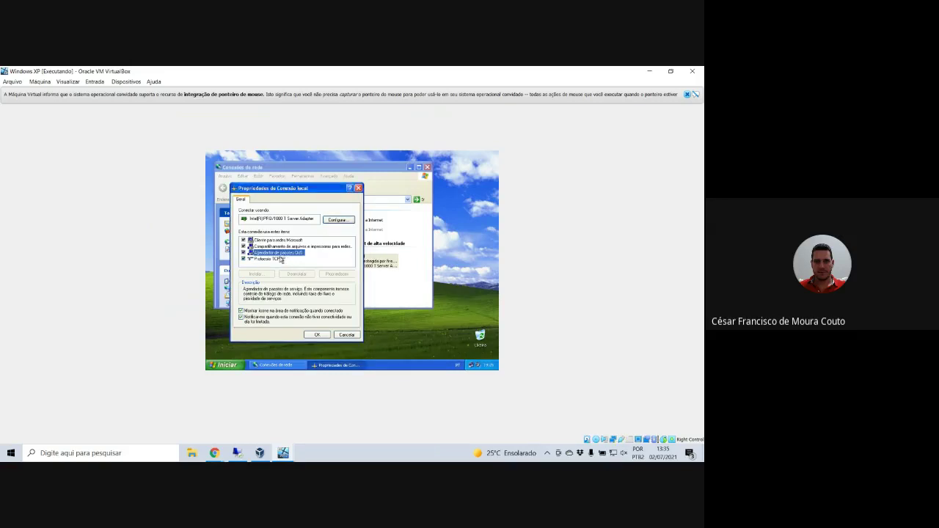
pyautogui.click(343, 335)
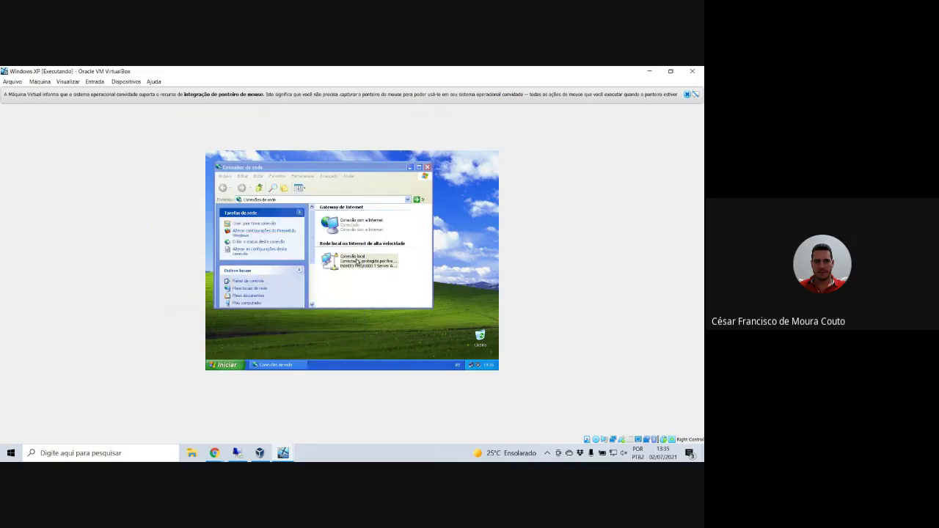
pyautogui.click(218, 364)
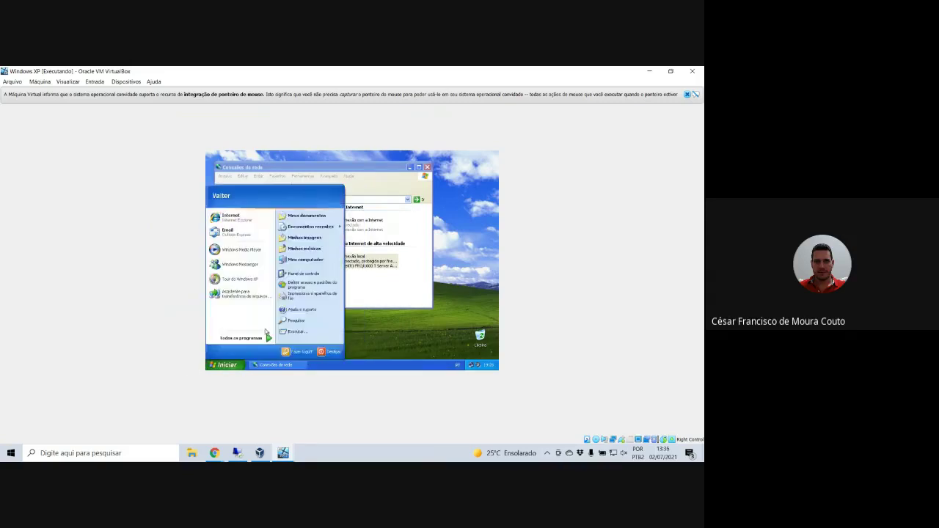
# - View the Computer Name tab of System Properties via Control Panel > Desempenho e manutenção
pyautogui.click(298, 279)
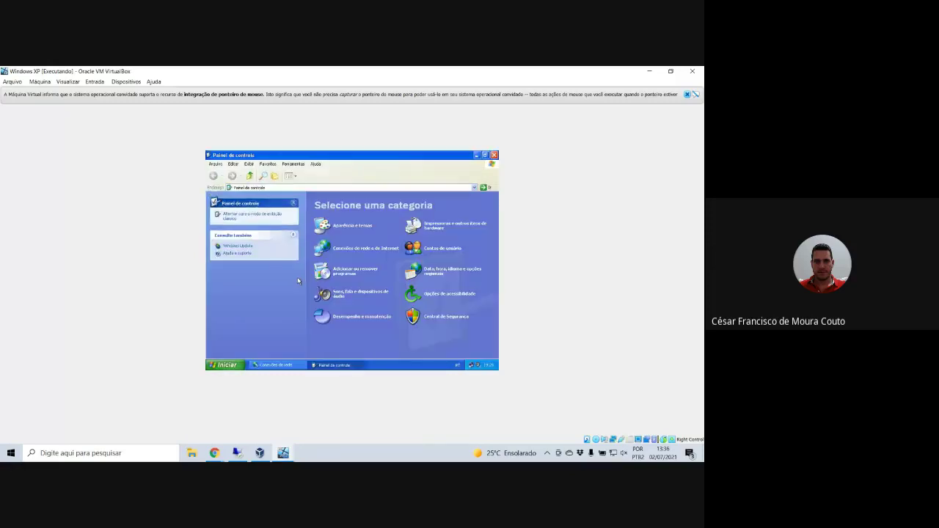
pyautogui.click(338, 316)
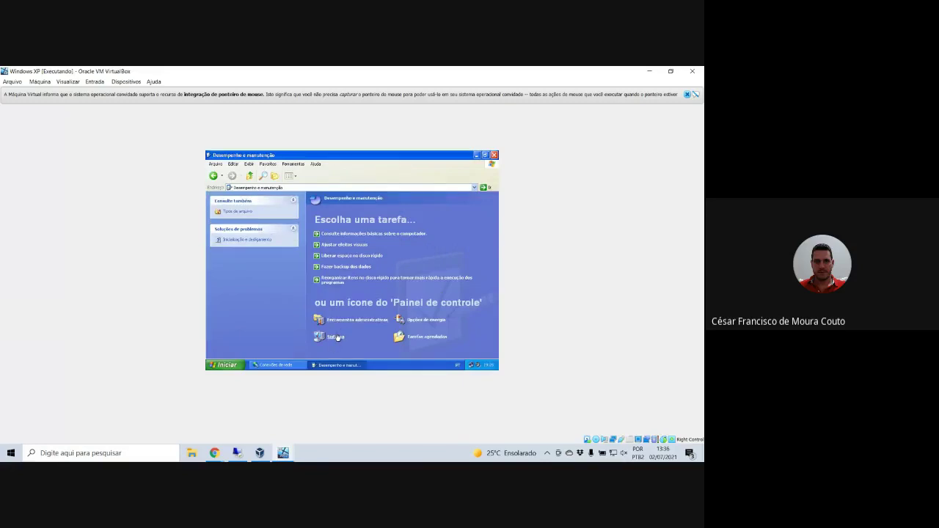
pyautogui.click(337, 336)
pyautogui.click(265, 193)
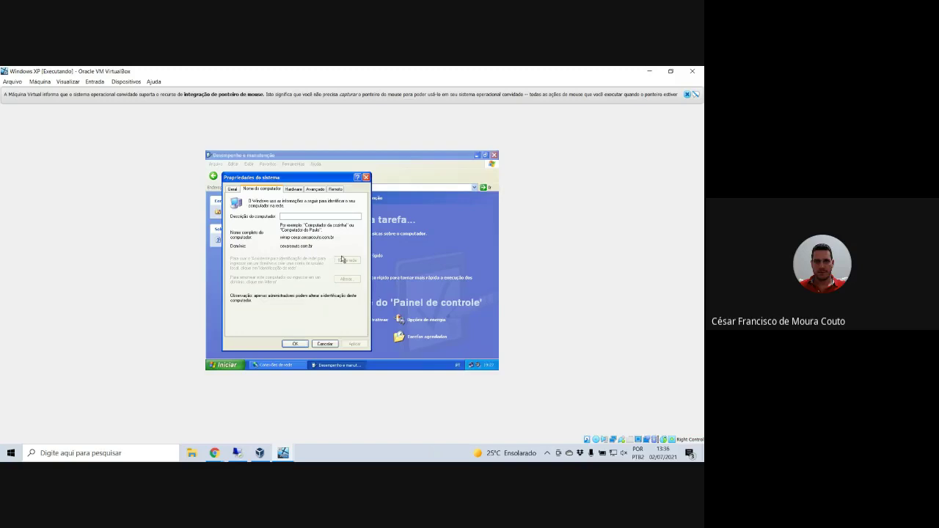
# - Close System Properties, the Performance and Maintenance window, and Network Connections
pyautogui.click(366, 178)
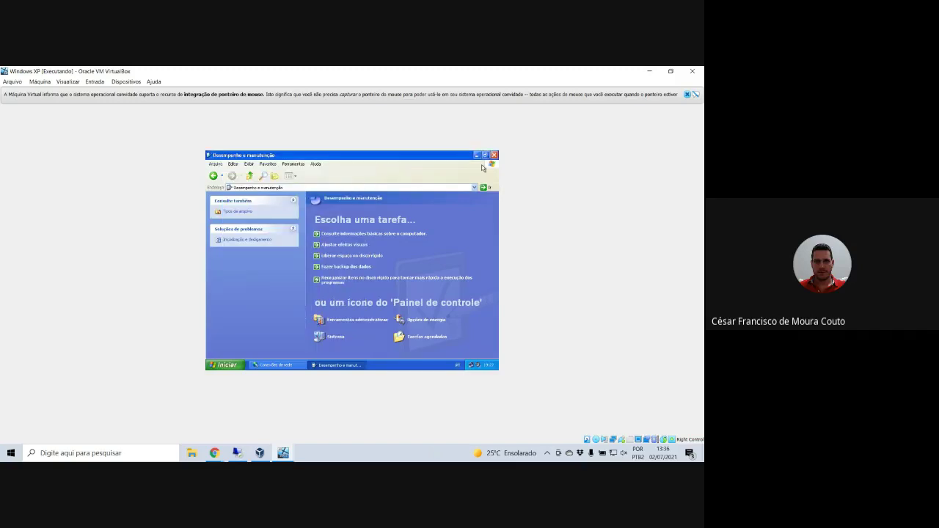
pyautogui.click(493, 155)
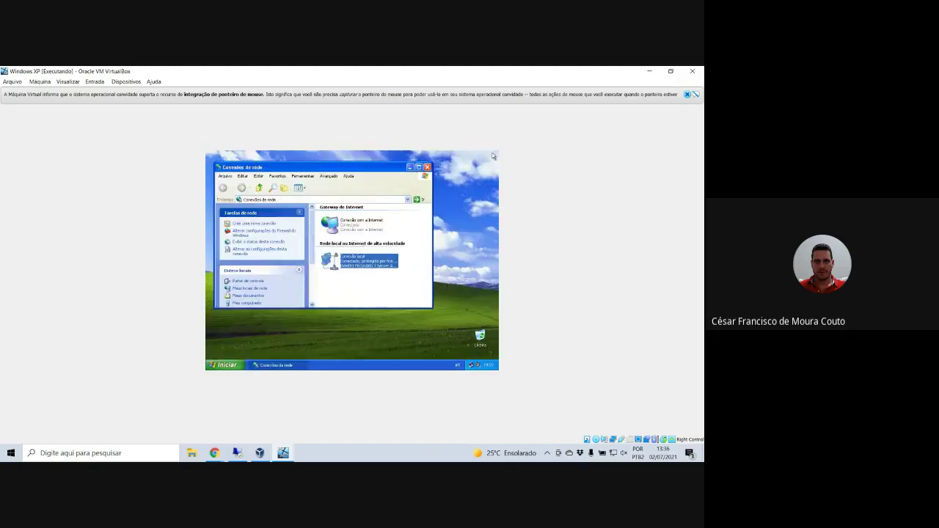
pyautogui.click(427, 166)
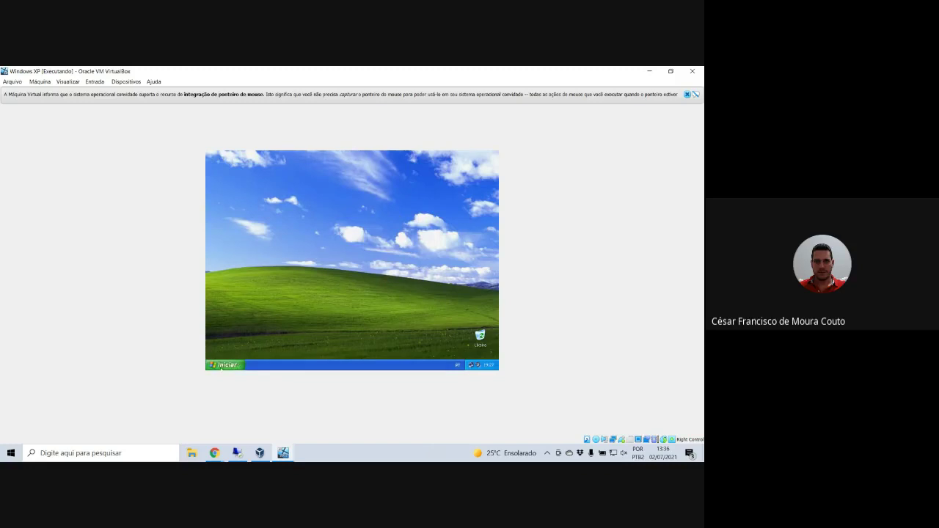
# - Launch Internet Explorer from the Start menu, postponing the IE8 setup
pyautogui.click(222, 366)
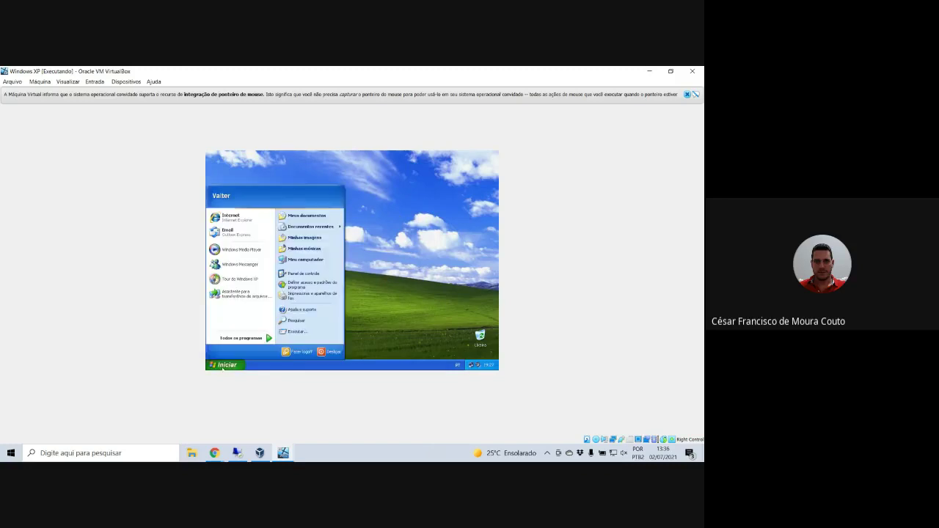
pyautogui.click(260, 218)
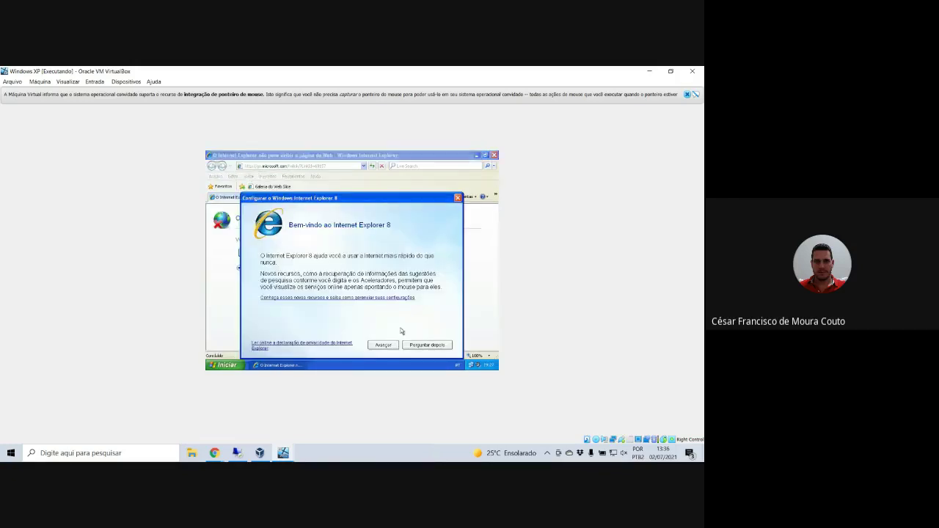
pyautogui.click(425, 345)
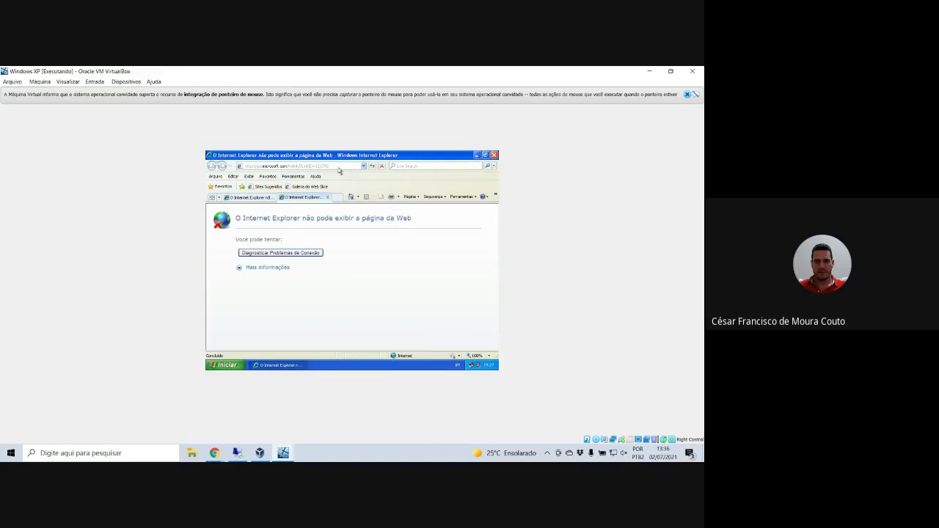
pyautogui.click(247, 198)
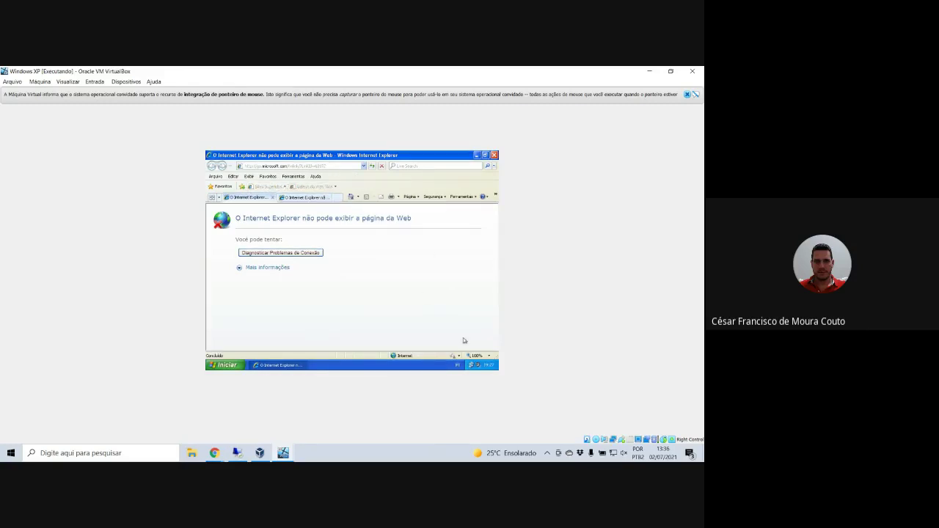
# - Try changing the system date and time from the taskbar and the clock, dismissing the privilege errors
pyautogui.rightClick(481, 364)
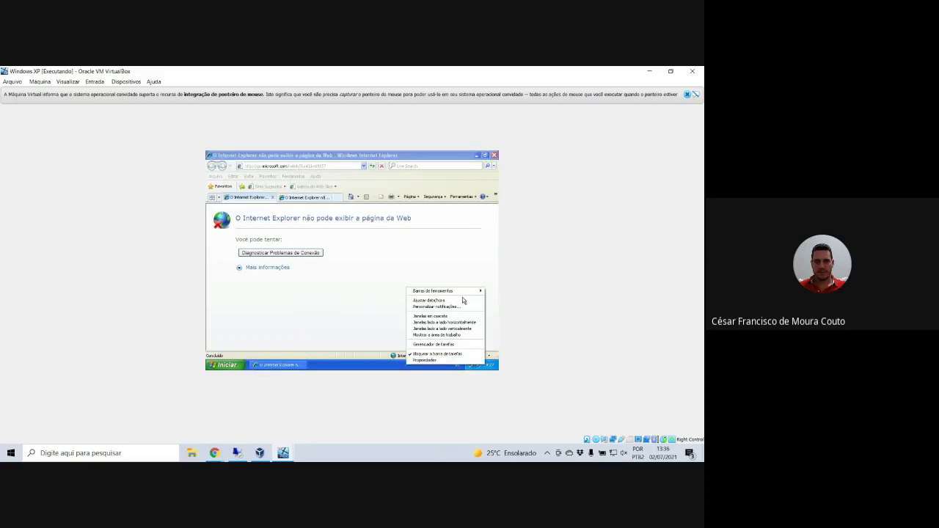
pyautogui.click(455, 306)
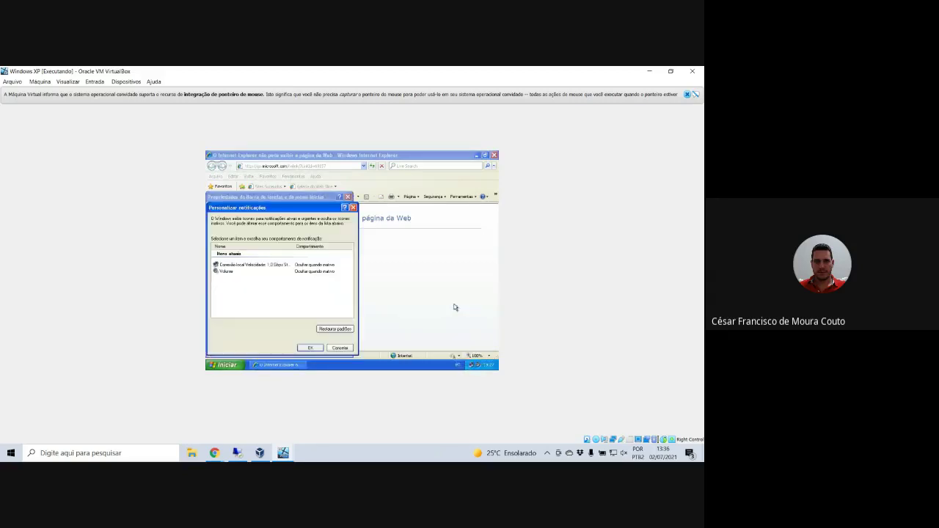
pyautogui.click(352, 208)
pyautogui.rightClick(484, 363)
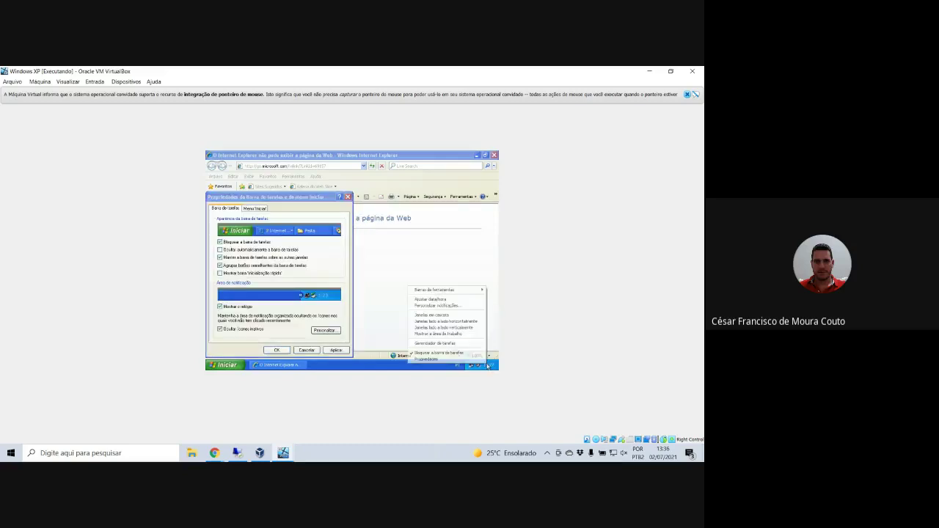
pyautogui.click(453, 299)
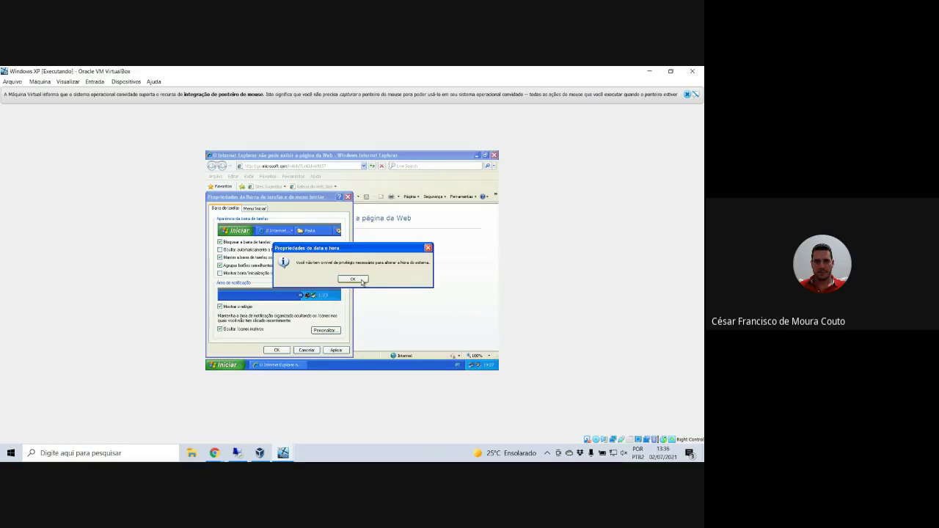
pyautogui.click(361, 280)
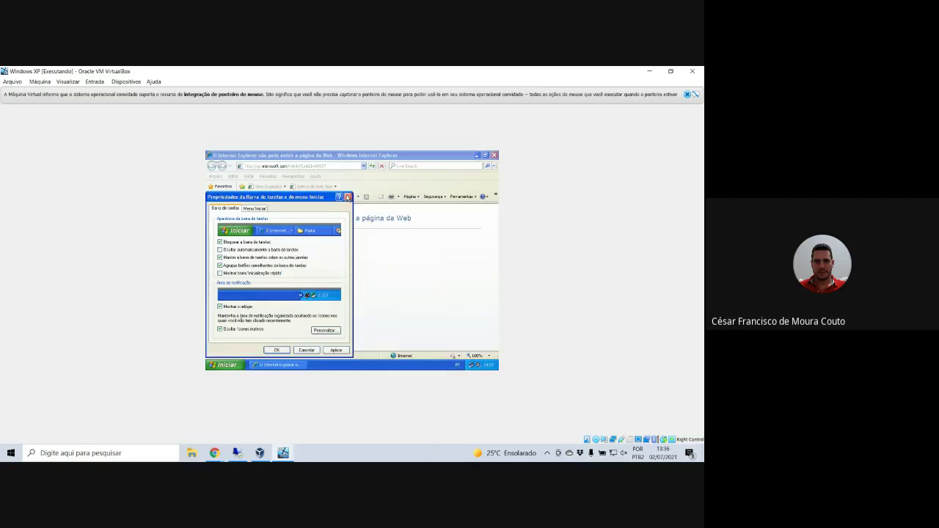
pyautogui.click(347, 196)
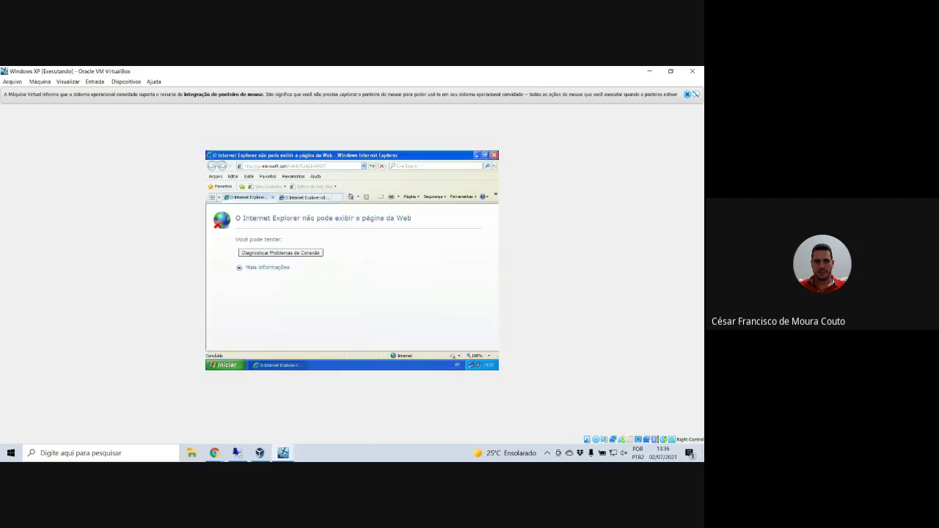
pyautogui.doubleClick(490, 365)
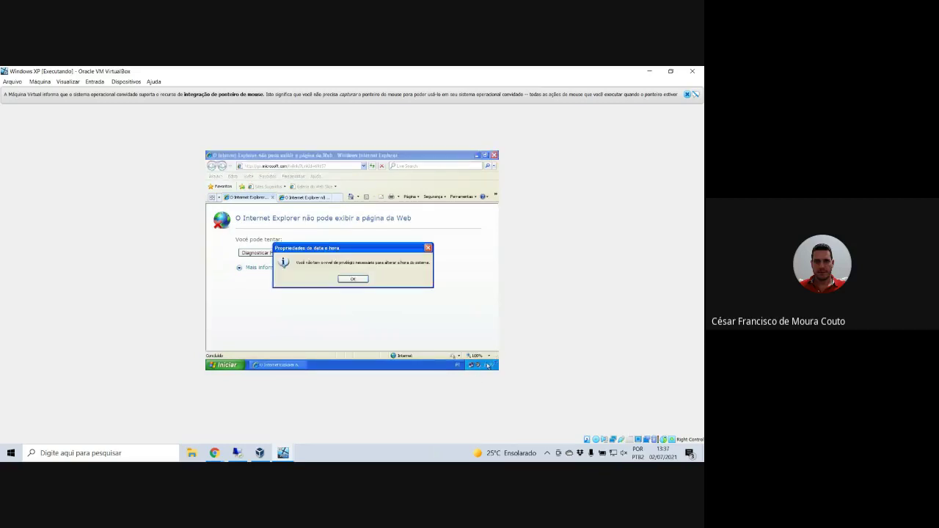
pyautogui.click(363, 280)
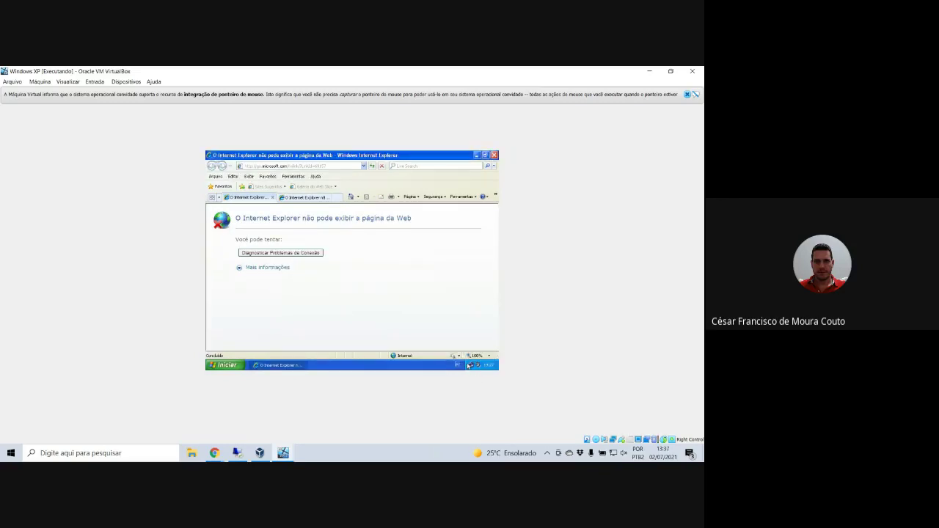
pyautogui.moveTo(486, 368)
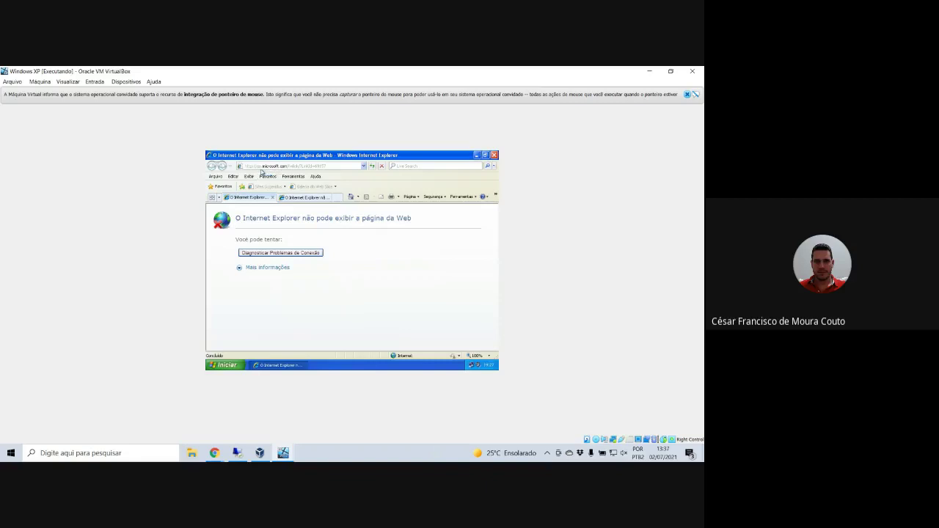
# - Try loading uol.com.br and refreshing it, then close Internet Explorer with all its tabs
pyautogui.click(262, 166)
pyautogui.write('uol')
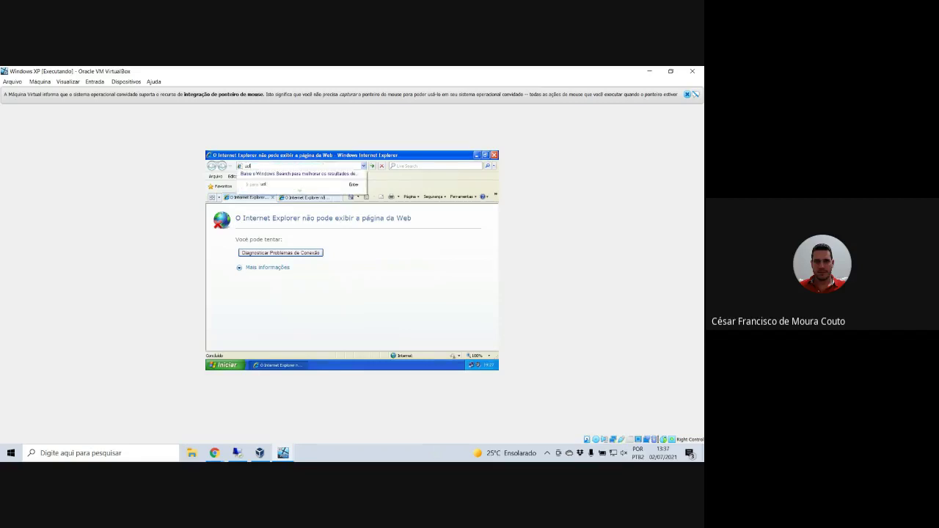
pyautogui.write('.com.br')
pyautogui.press('Return')
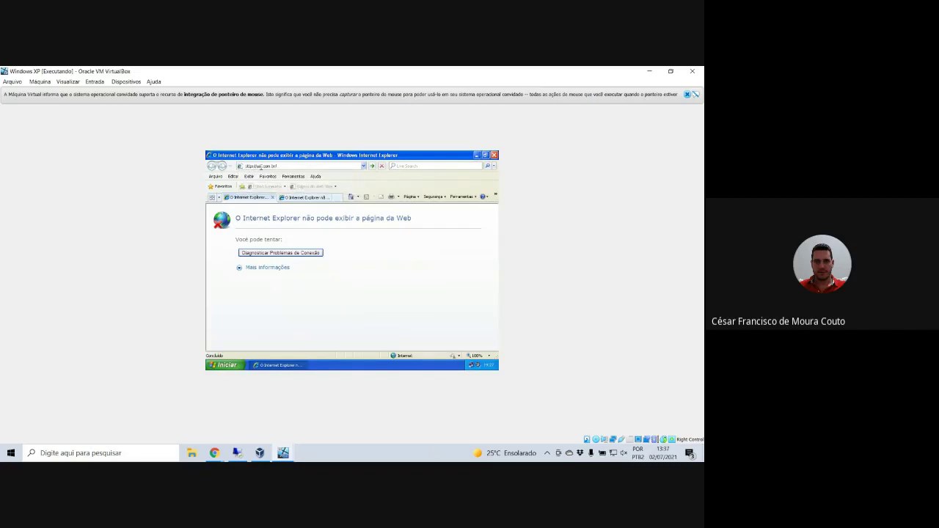
pyautogui.click(301, 197)
pyautogui.click(255, 198)
pyautogui.click(327, 167)
pyautogui.click(372, 166)
pyautogui.click(494, 156)
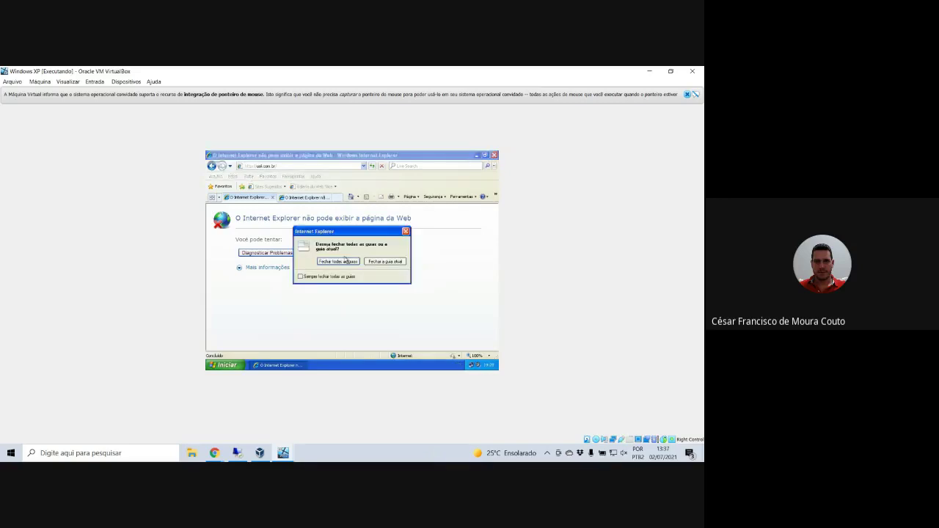
pyautogui.click(345, 261)
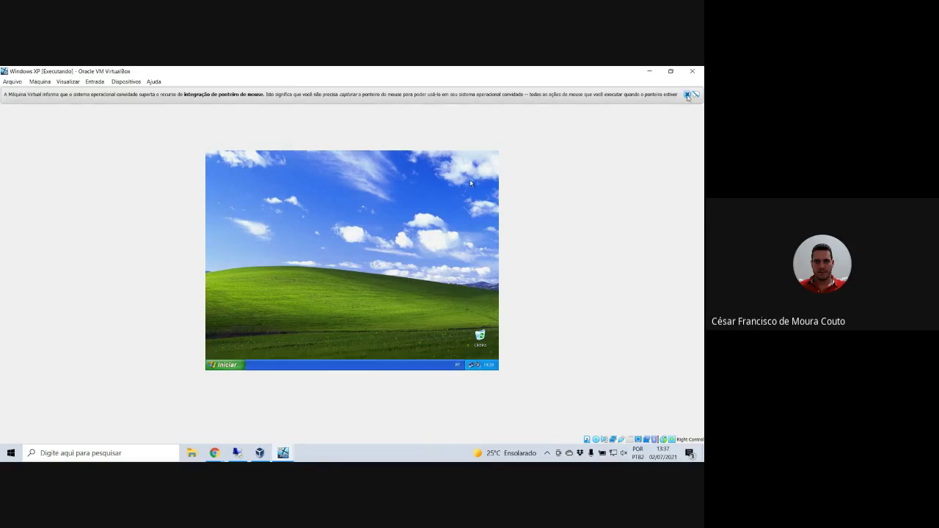
# - Dismiss the mouse integration notice and log the domain user off Windows from the Start menu
pyautogui.click(690, 94)
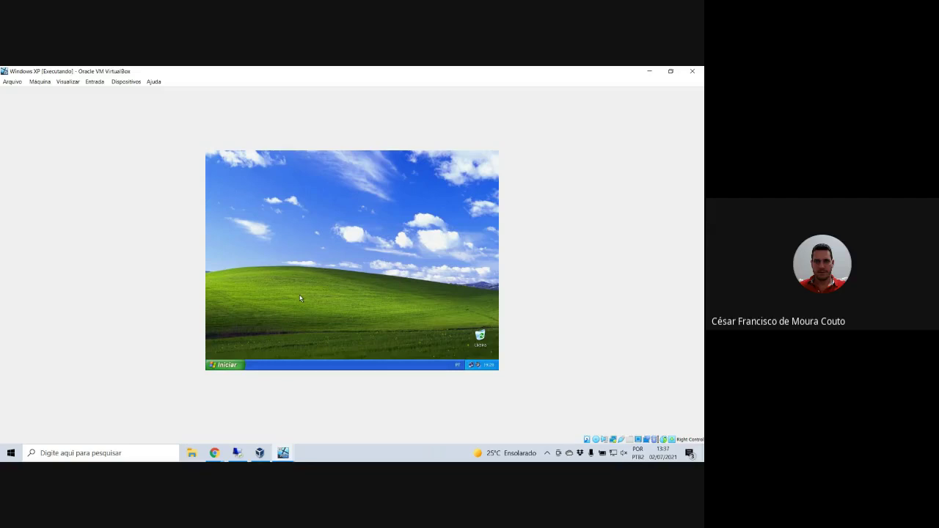
pyautogui.click(225, 364)
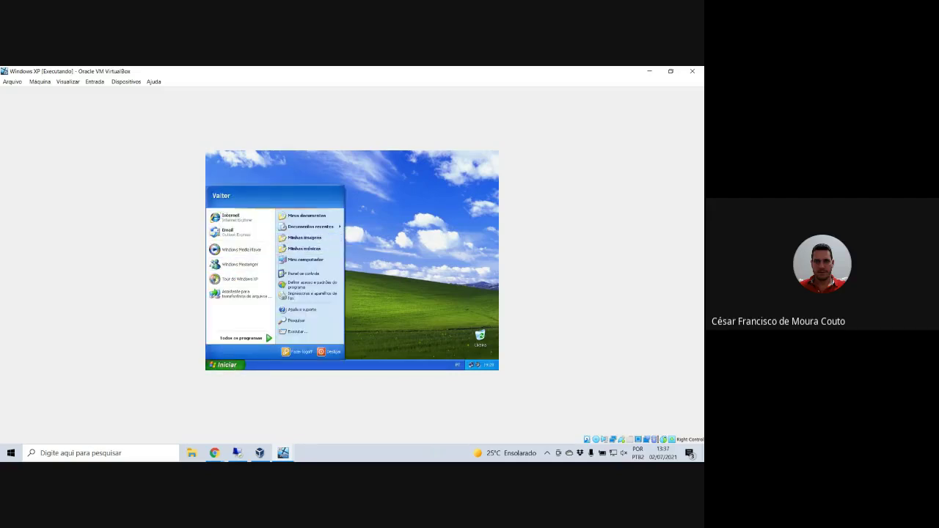
pyautogui.click(409, 326)
pyautogui.rightClick(232, 365)
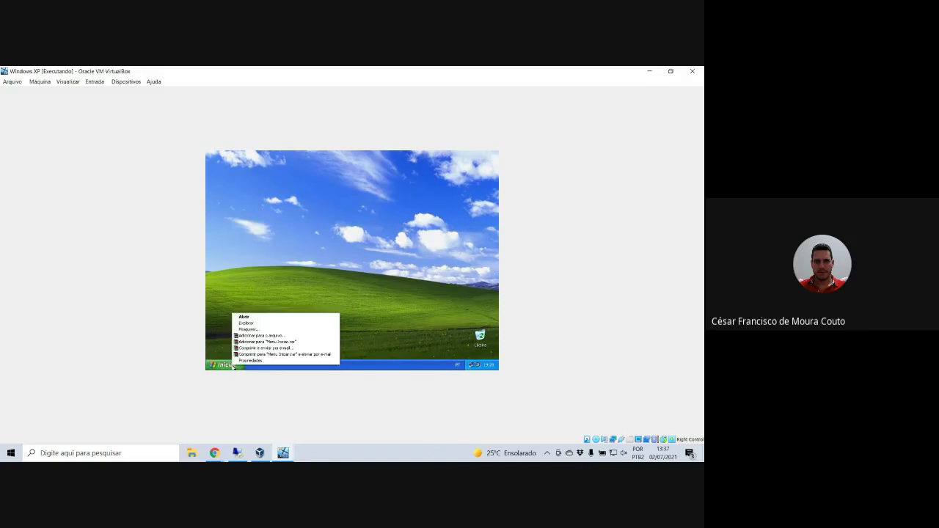
pyautogui.click(211, 366)
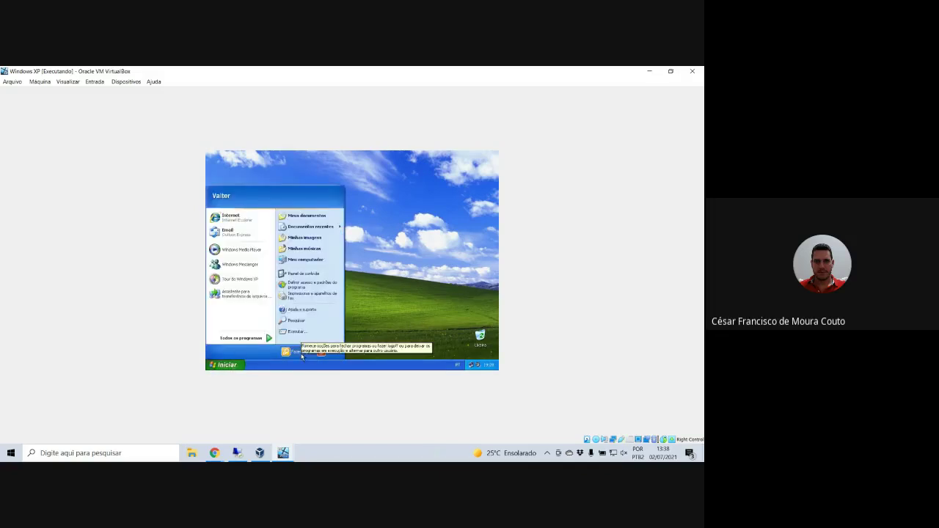
pyautogui.click(295, 352)
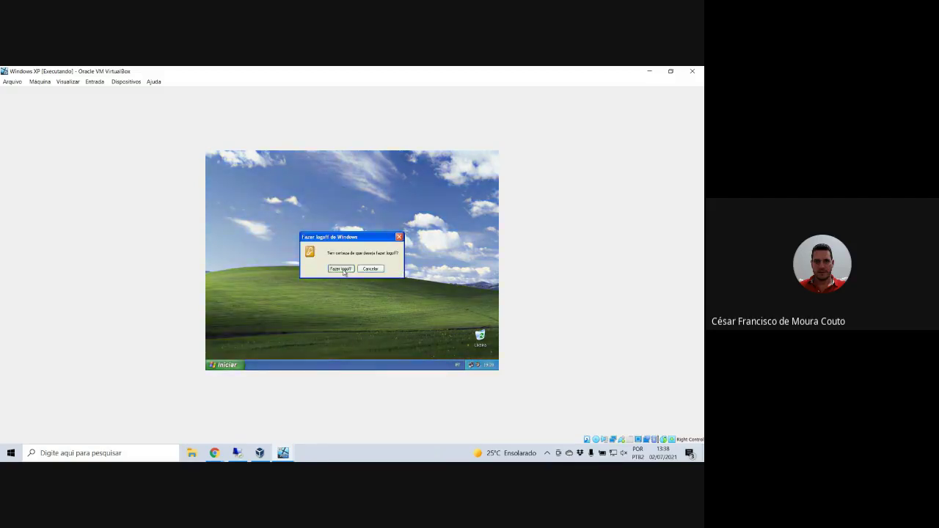
pyautogui.click(333, 268)
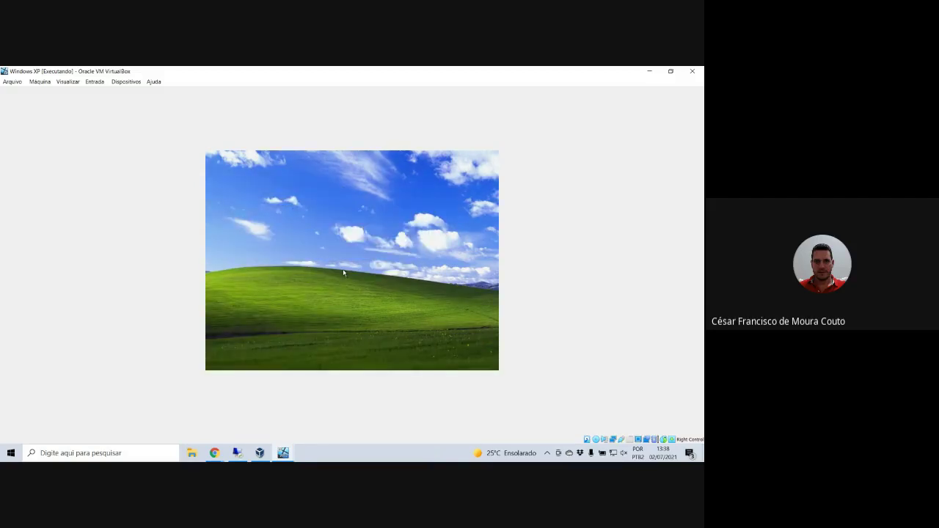